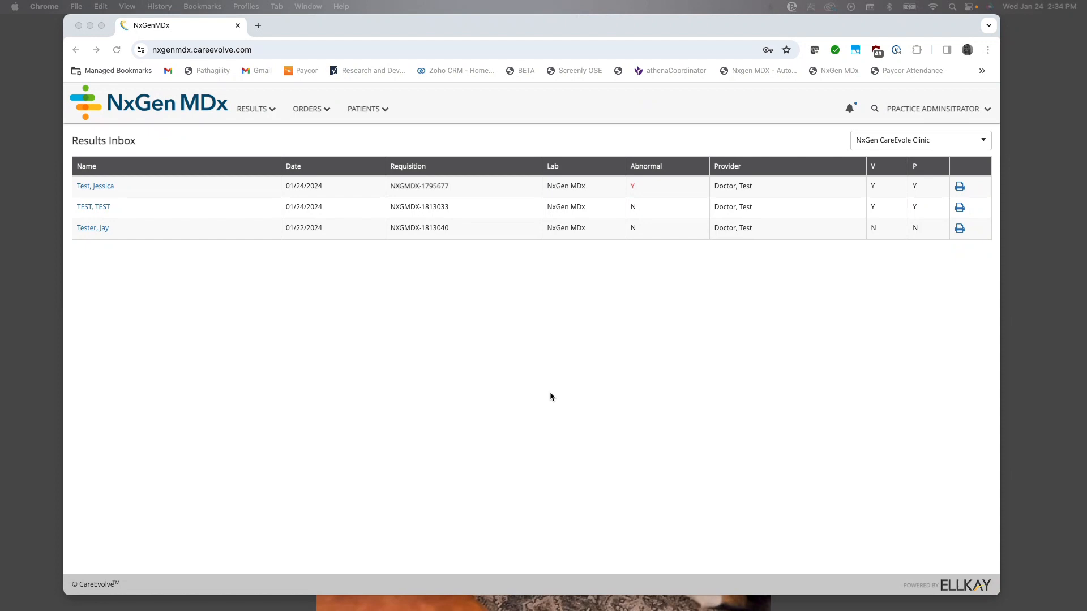
Step: Start a new patient record and enter the patient's last name and first name in the demographics
left_click(365, 110)
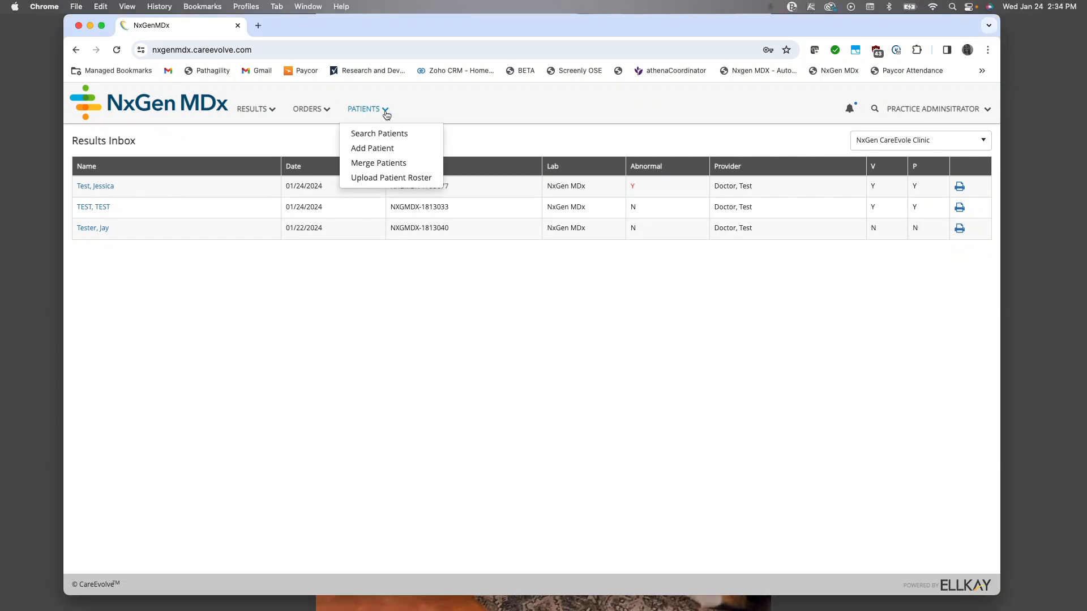
left_click(372, 148)
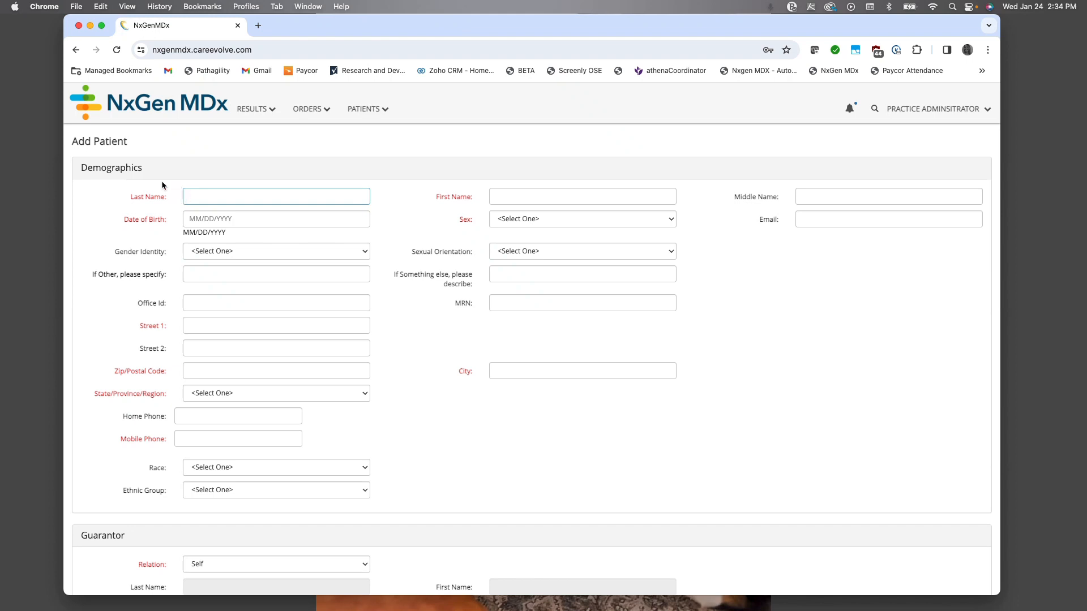
type("Test")
key("Tab")
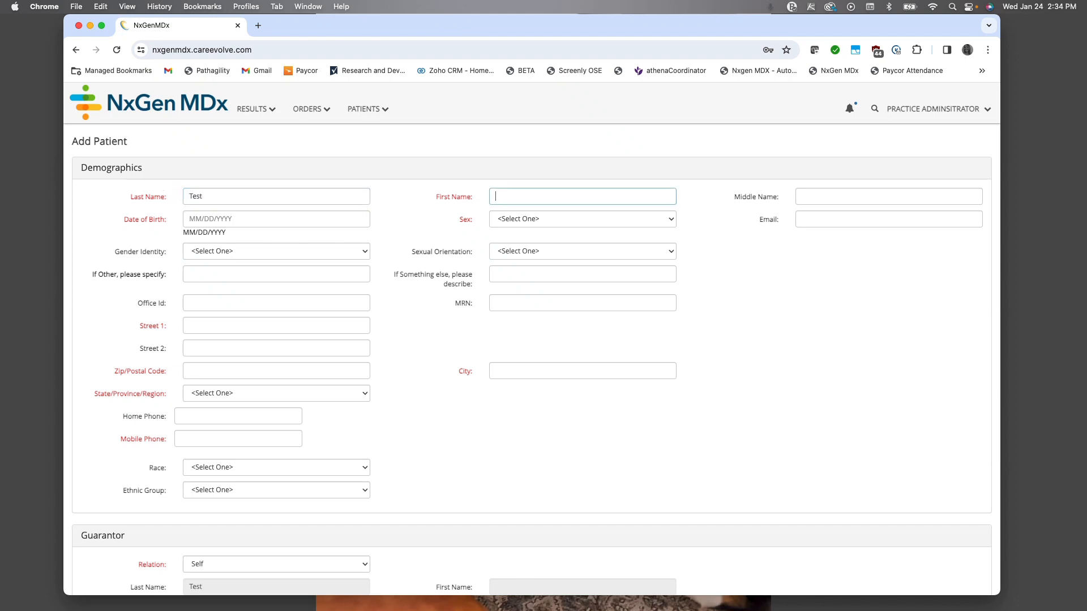
type("Jenn")
key("Tab")
key("Tab")
Step: Enter the patient's date of birth and set the sex to Female
type("08/")
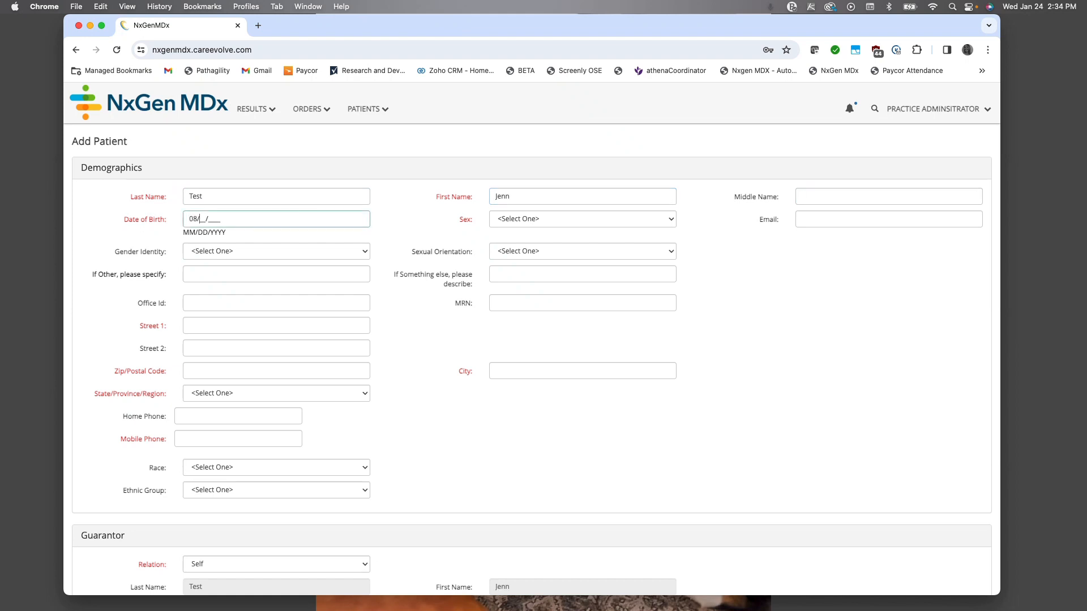
type("22/1989")
key("Tab")
type("f")
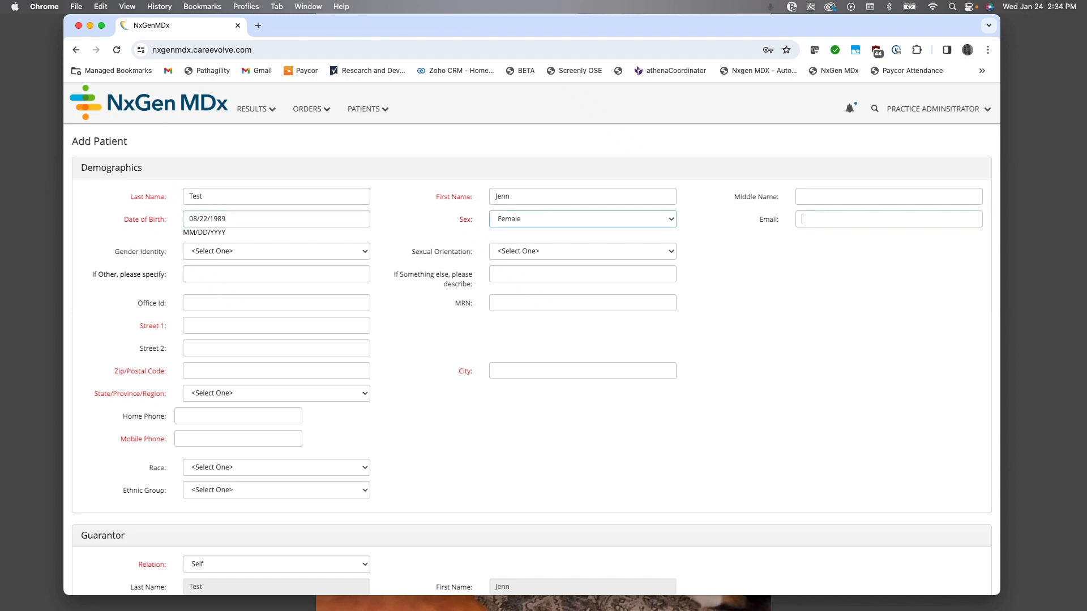
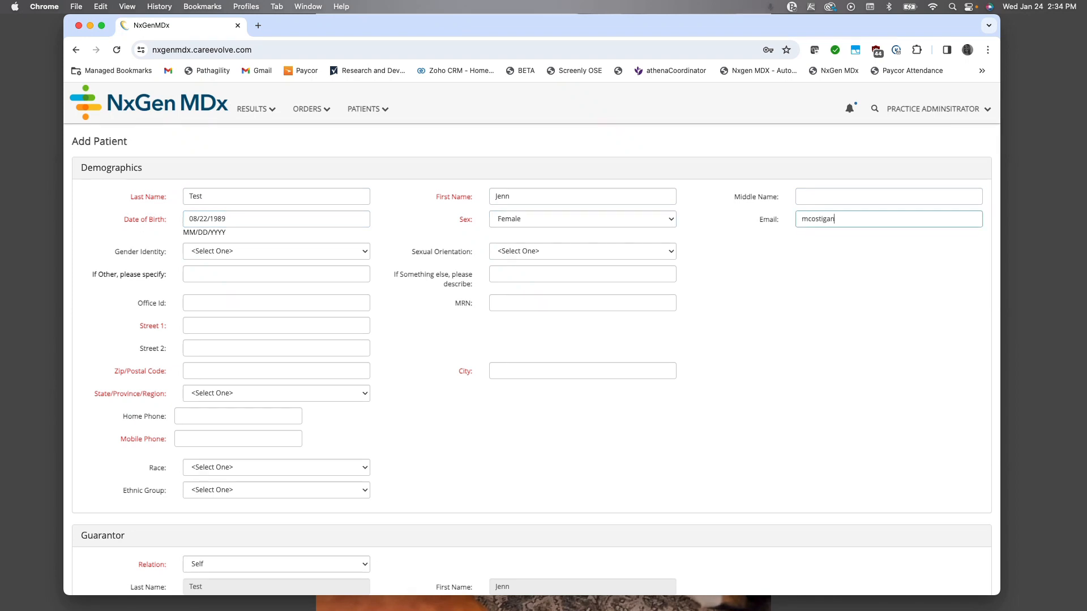
Step: Fill in the patient's email address, leaving gender identity and sexual orientation unset
key("Tab")
key("Tab")
key("Tab")
key("Tab")
key("Tab")
key("Tab")
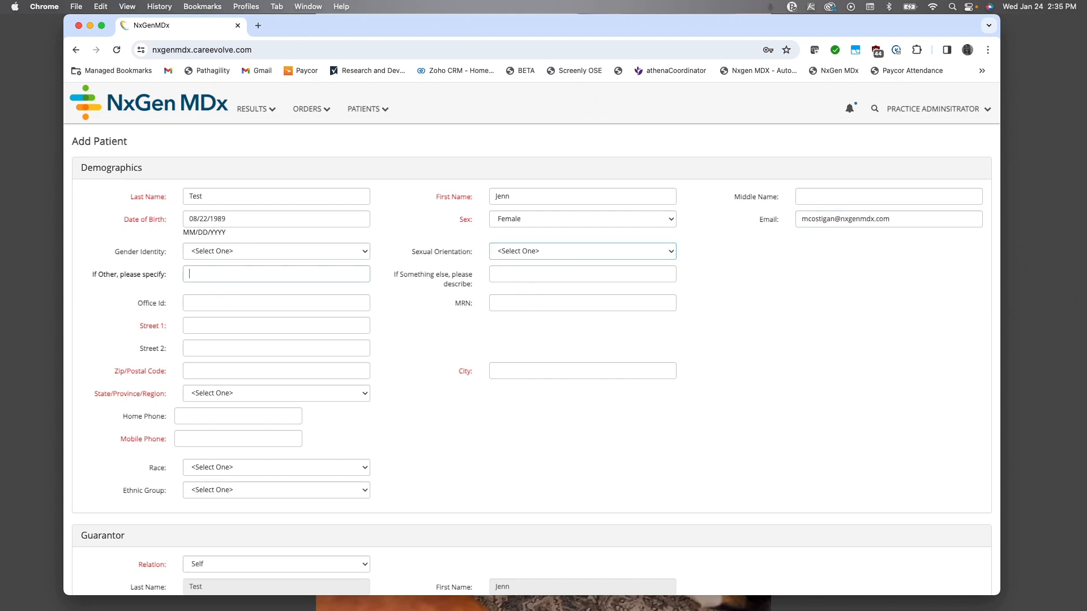
Step: Fill in the patient's street address with suite and the zip code, keeping the automatically filled city and state
key("Tab")
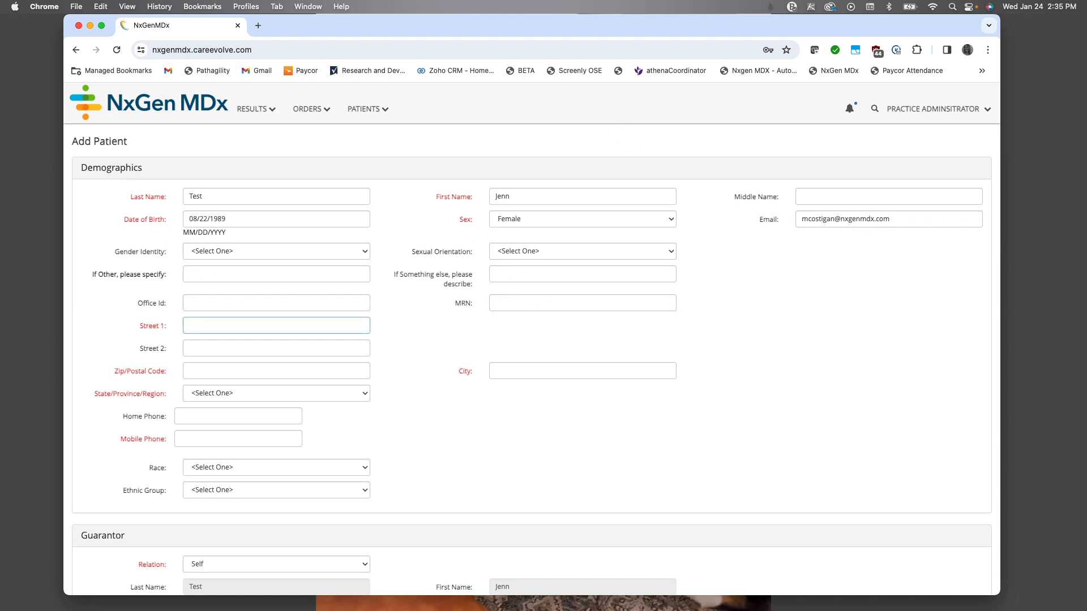
key("Tab")
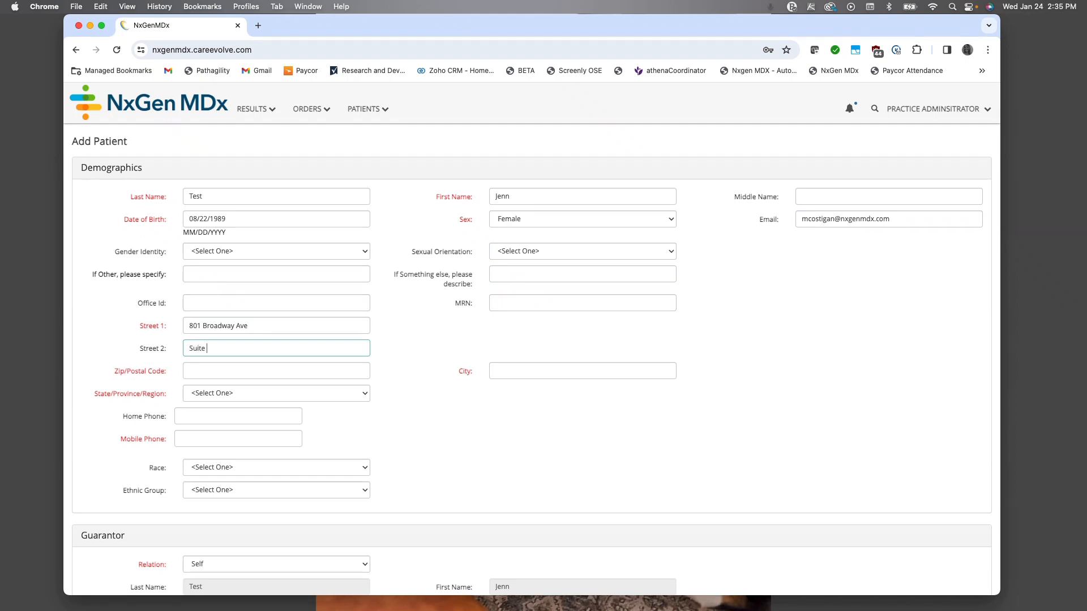
key("Tab")
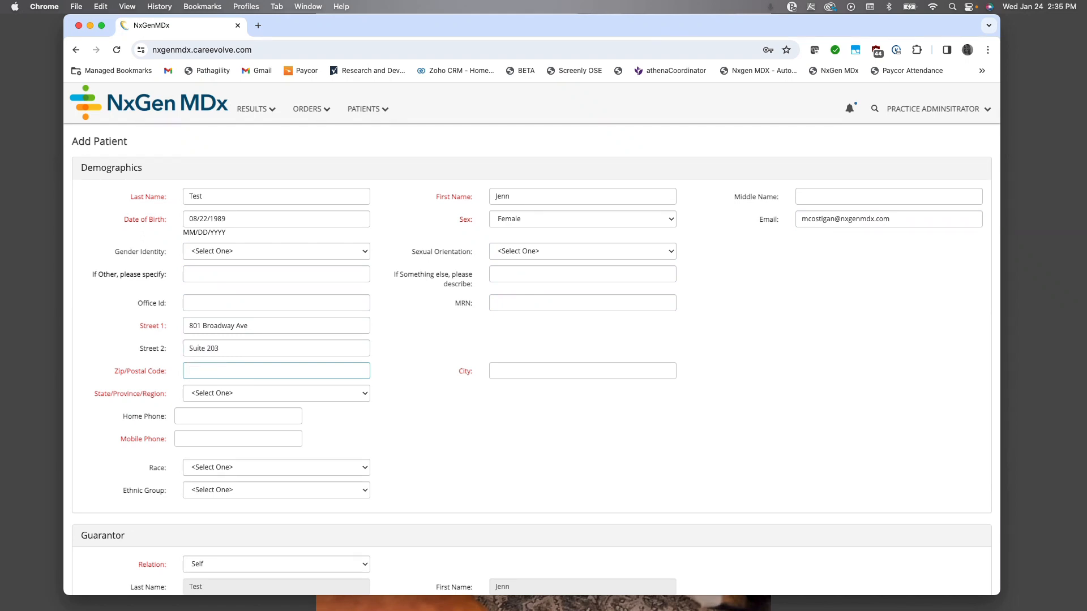
key("Tab")
Step: Enter the patient's mobile phone number and send a test text message to it
key("Tab")
key("Tab")
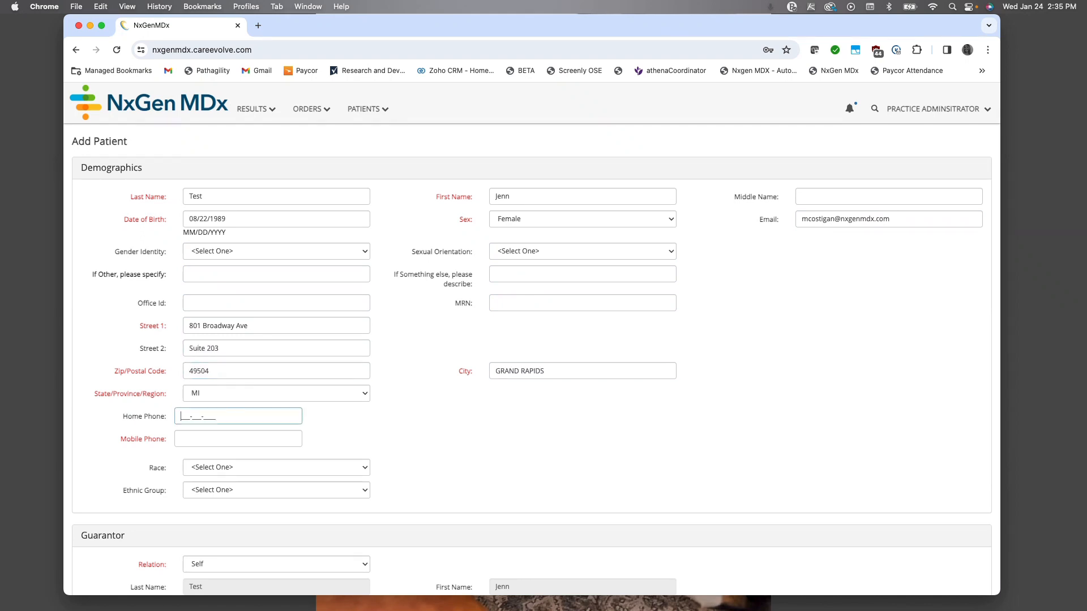
key("Tab")
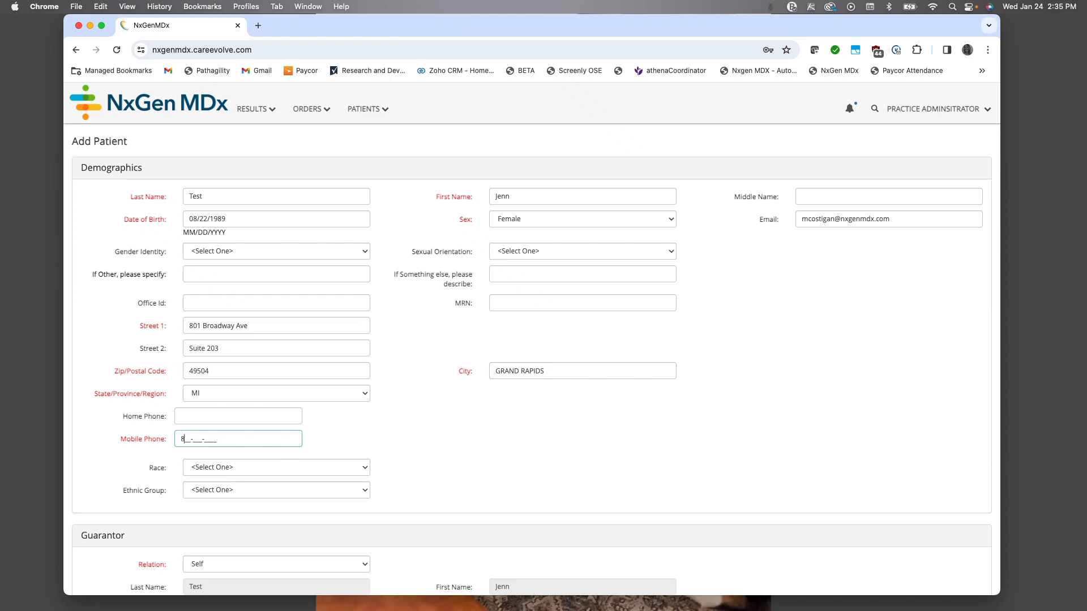
key("Tab")
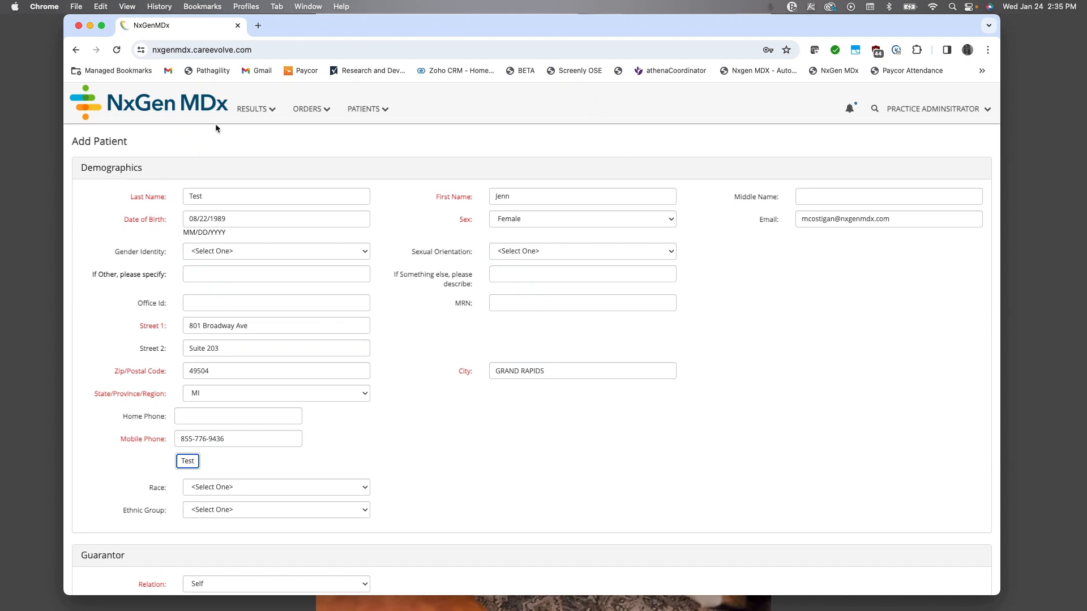
left_click(186, 460)
Step: Set the patient's race to Unknown and choose an ethnic group
scroll(329, 456, "down", 2)
scroll(329, 457, "down", 3)
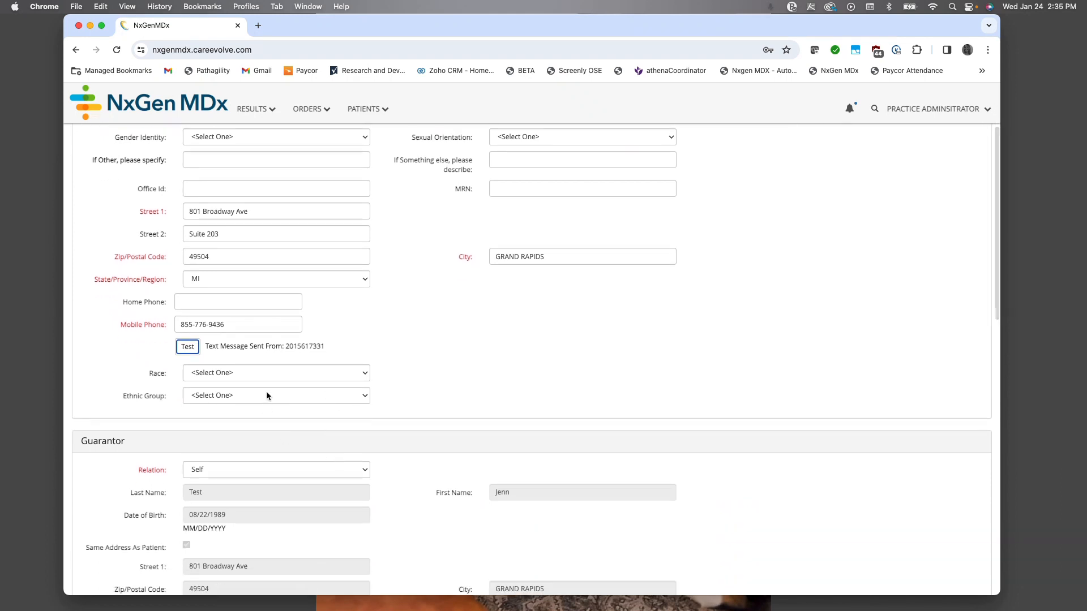
left_click(270, 373)
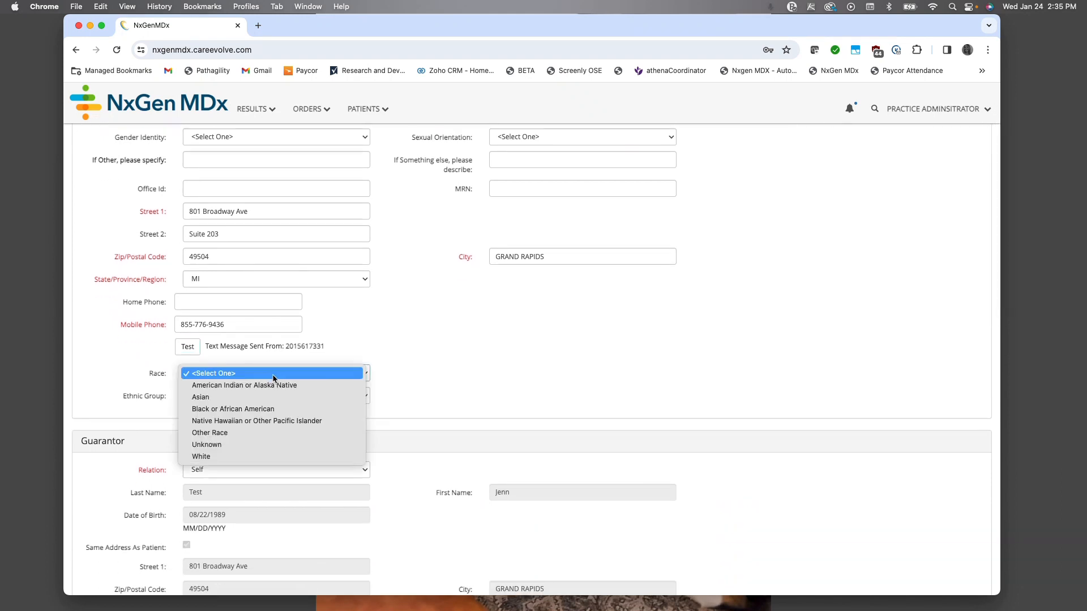
left_click(241, 445)
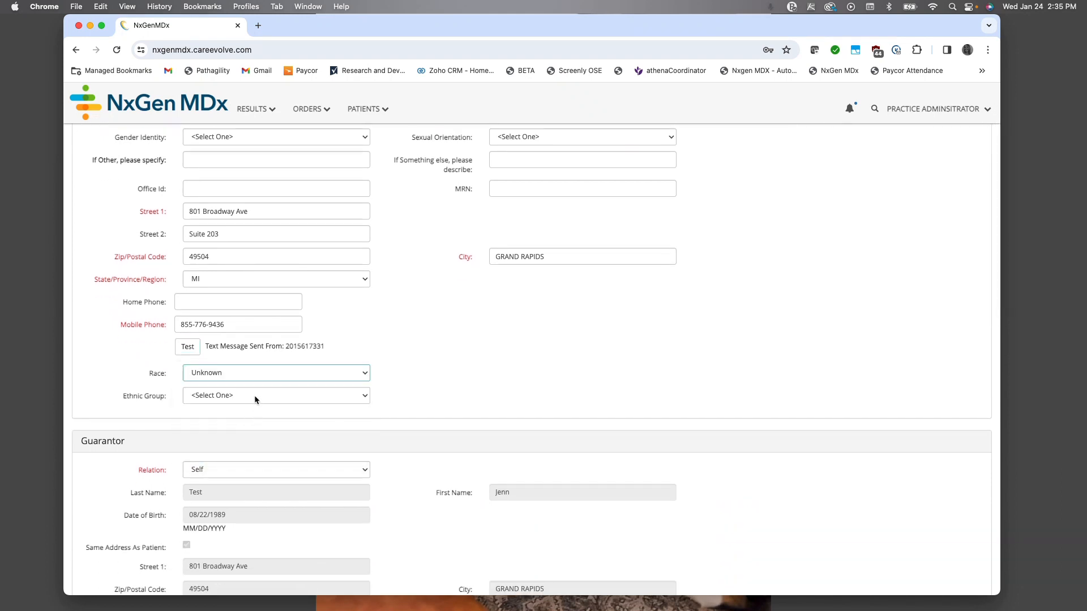
left_click(253, 394)
left_click(244, 432)
Step: Search the primary insurance for "bcbs tex" and select BCBS TEXAS as the patient's carrier
scroll(244, 430, "down", 10)
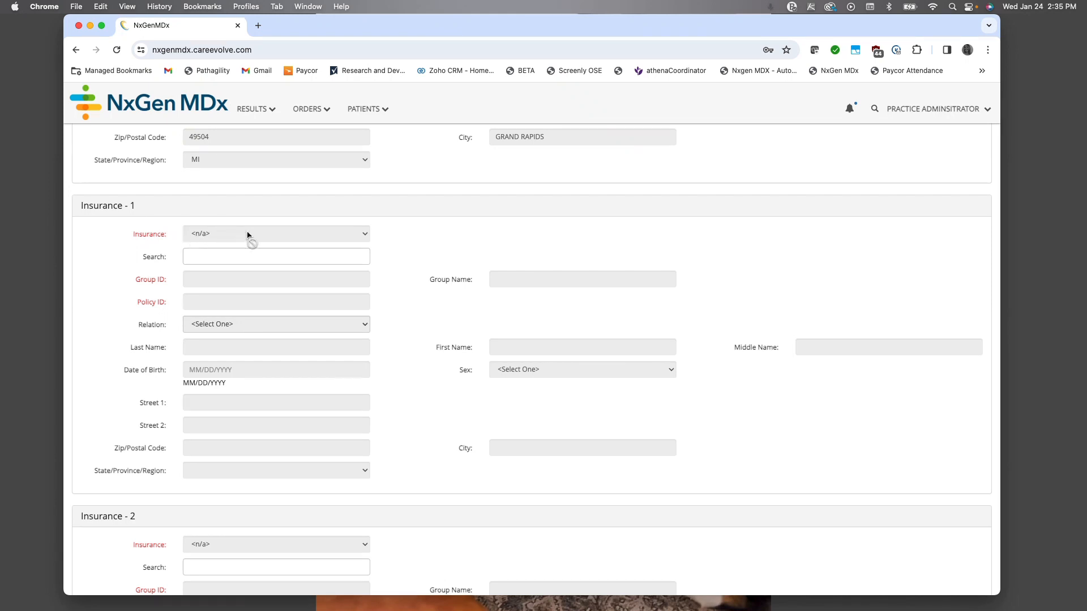
left_click(191, 256)
type("bcb")
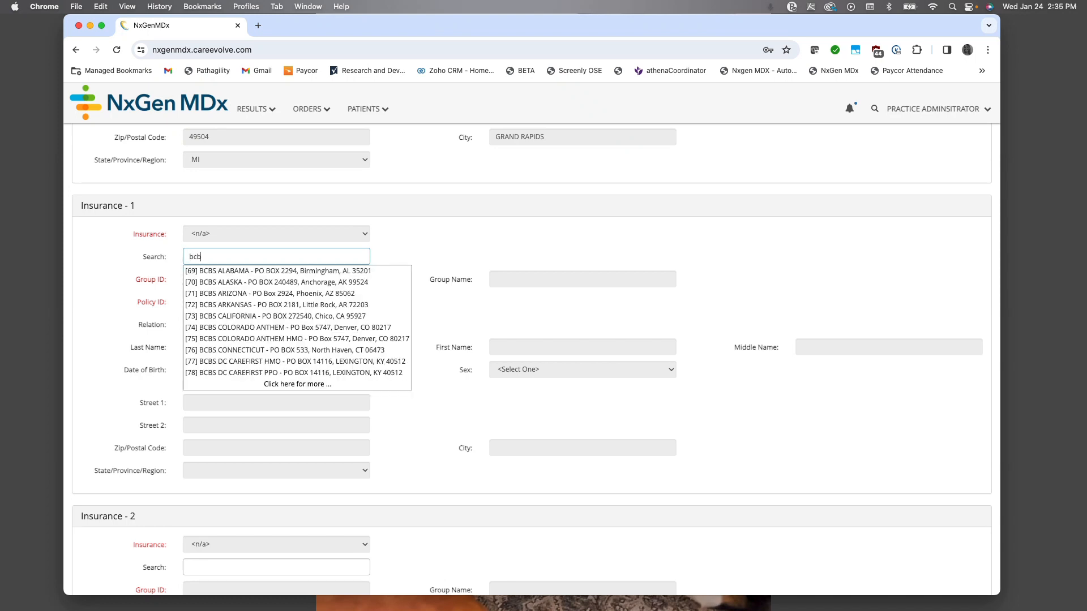
type("s tex")
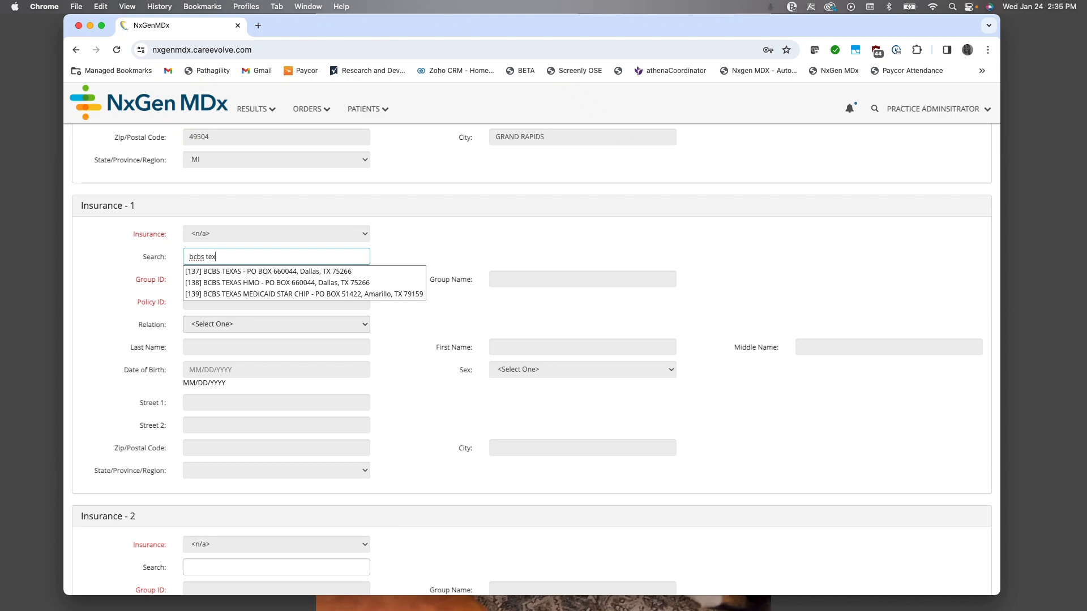
left_click(245, 273)
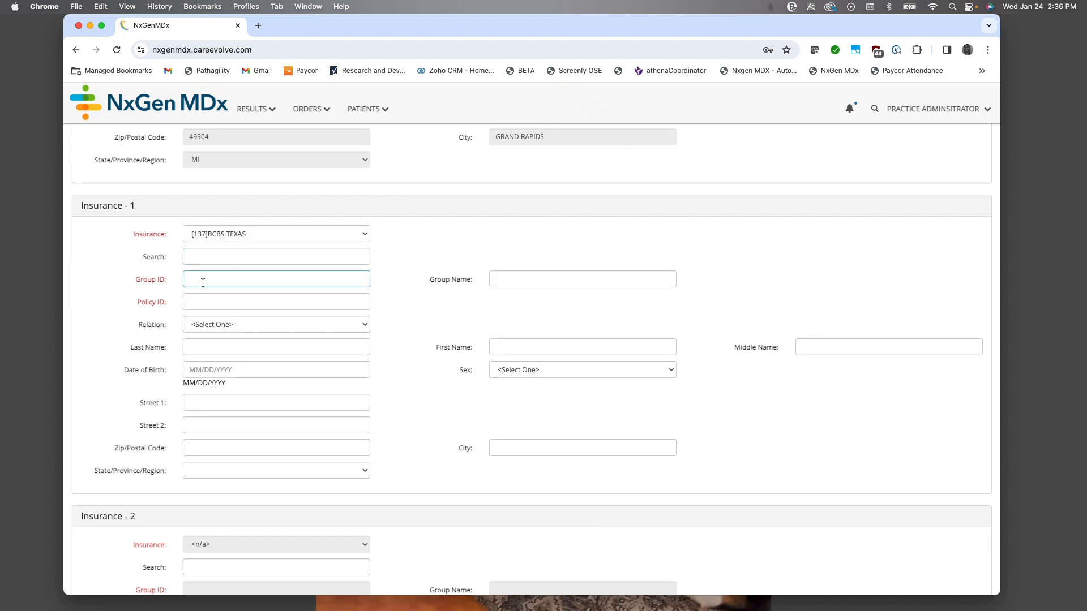
Step: Enter the group ID and policy ID for the primary insurance
type("1112233")
key("Tab")
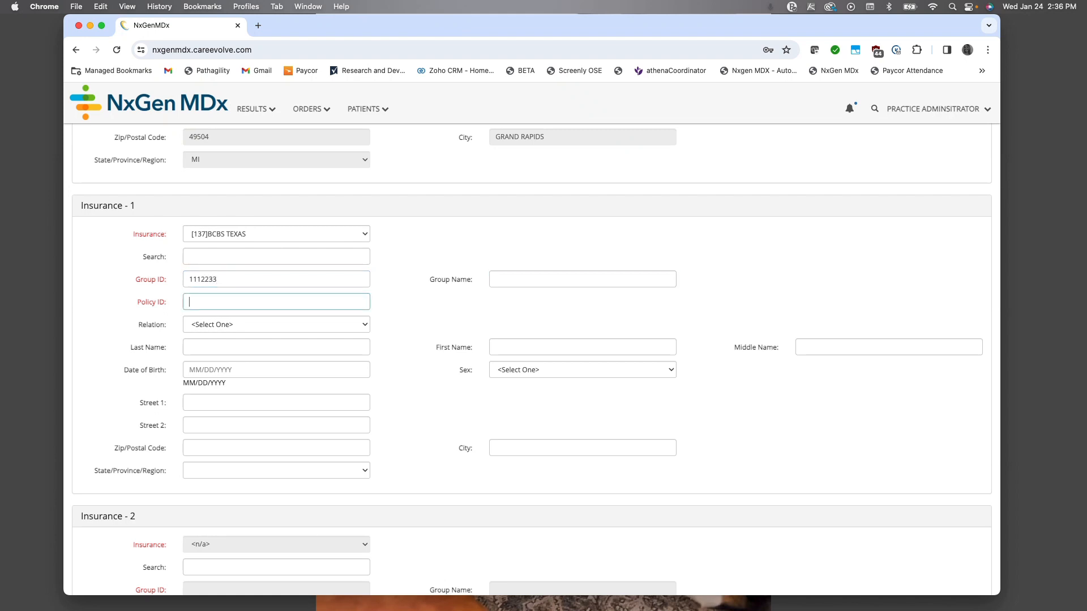
type("abcdefg")
key("Tab")
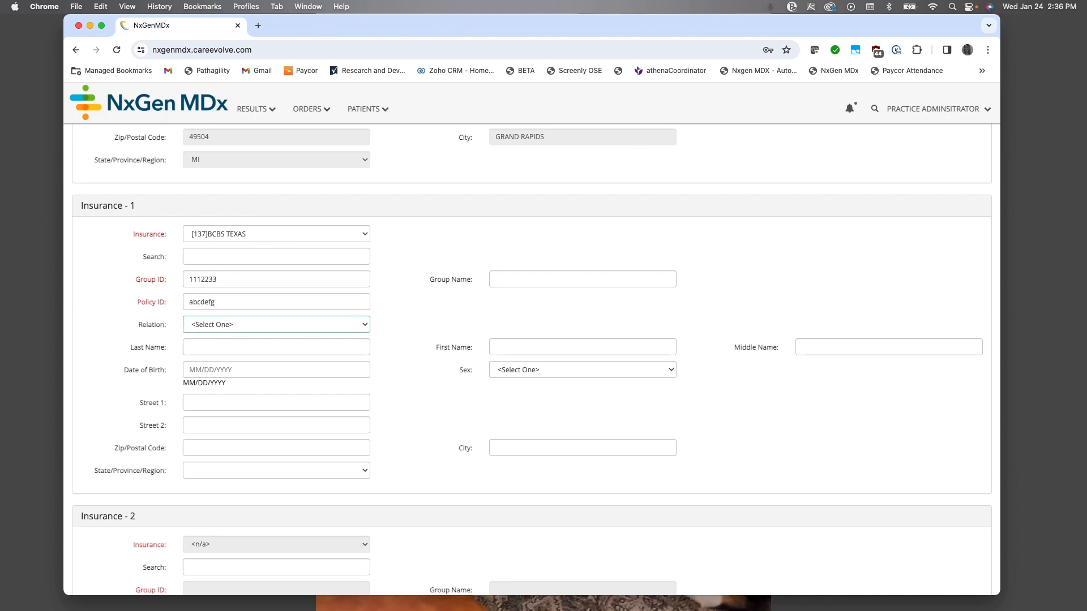
Step: Set the insured person's relation to Self in the primary insurance
left_click(245, 326)
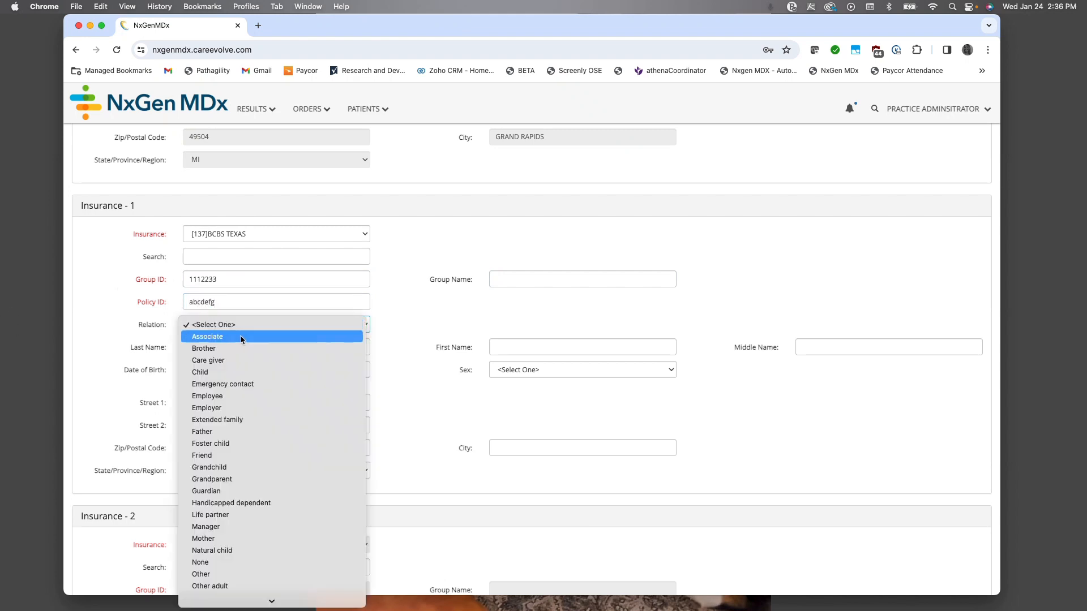
scroll(259, 408, "down", 5)
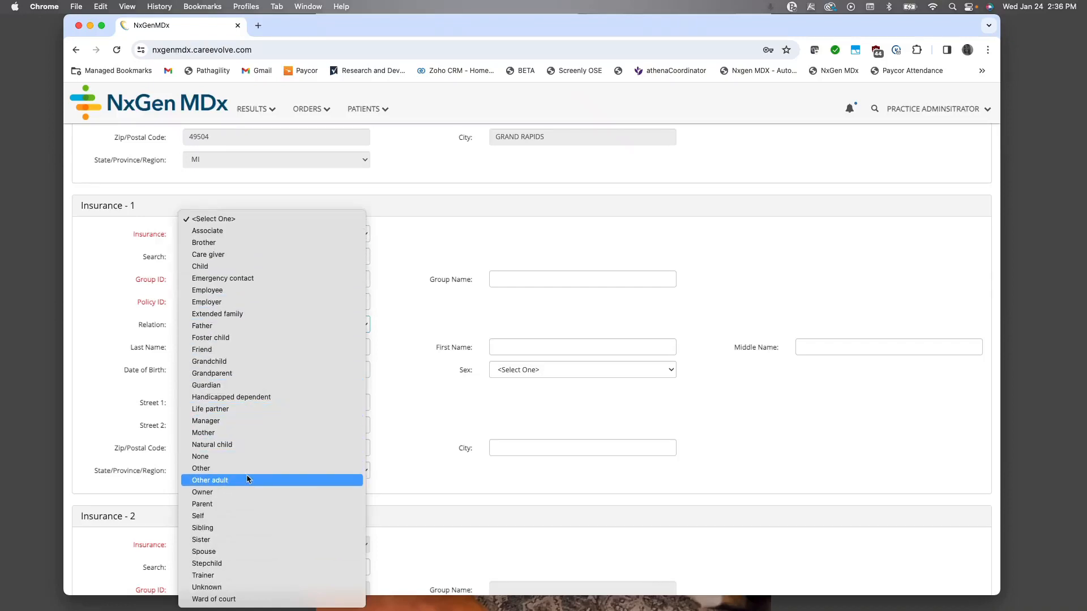
left_click(237, 515)
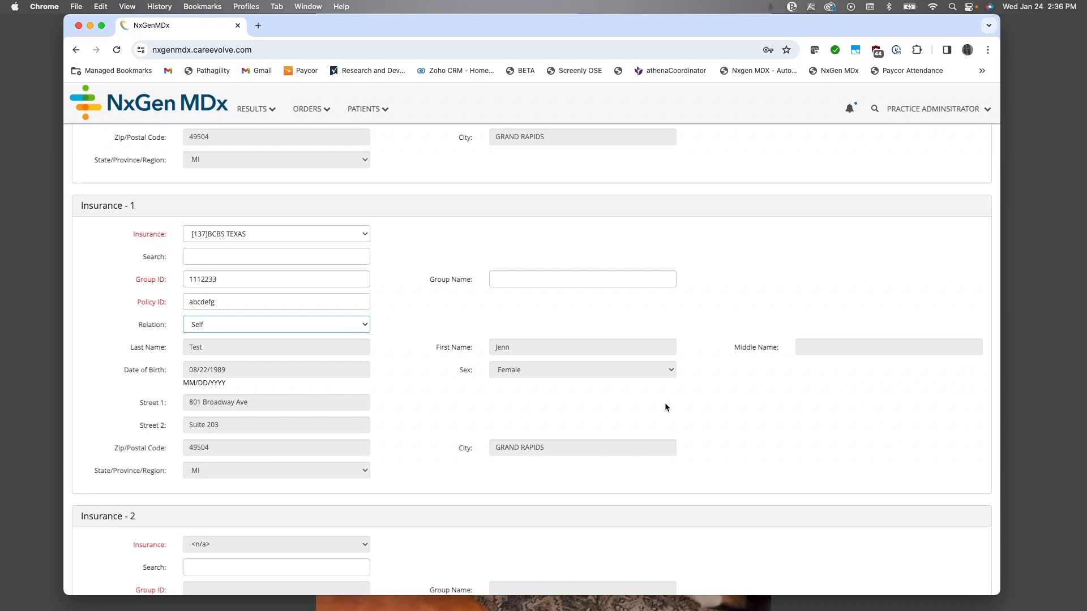
Step: Save the new patient without a second insurance and go on to place an order
scroll(276, 413, "down", 2)
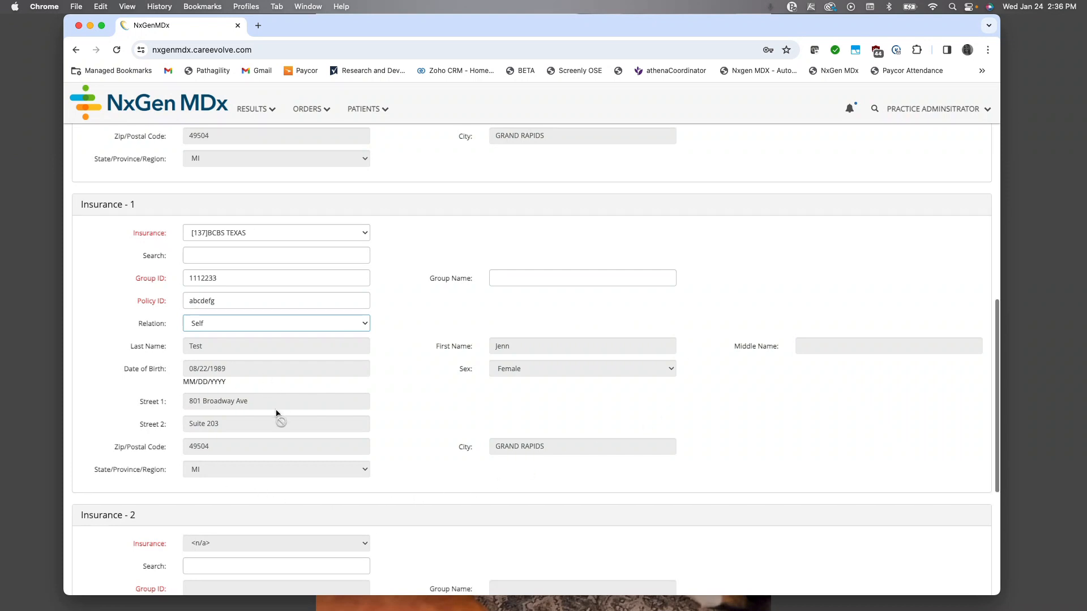
scroll(276, 413, "down", 8)
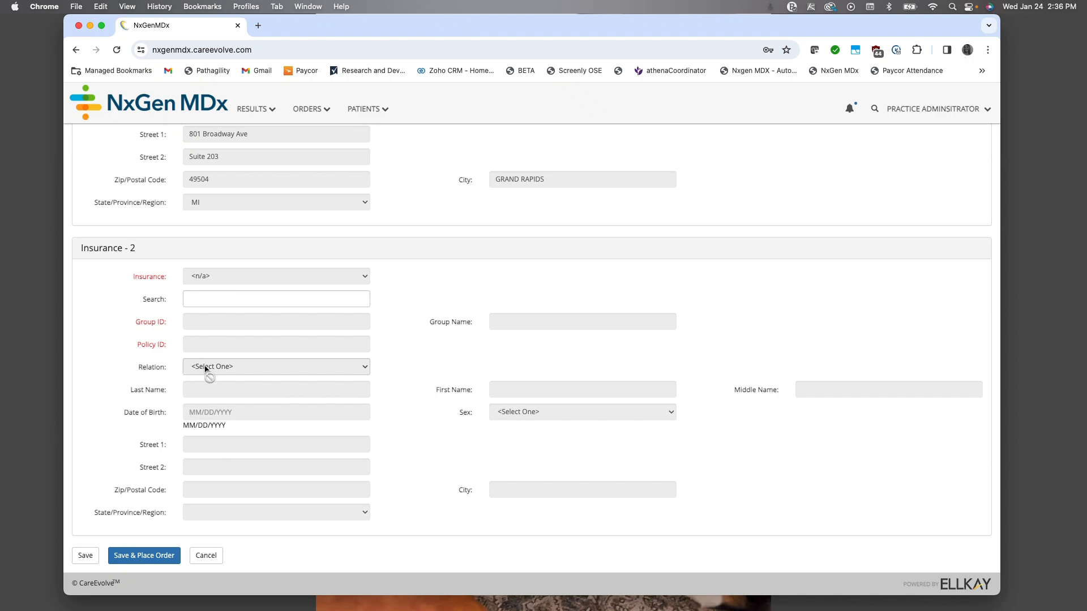
left_click(158, 557)
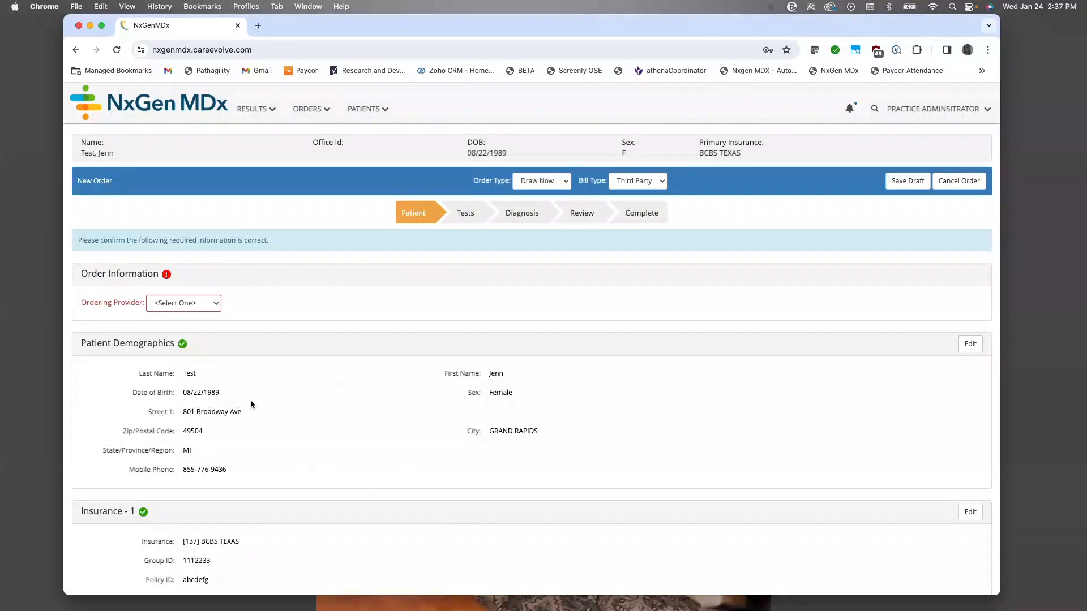
Step: Keep the new order's type at Draw Now and set its bill type to Patient
left_click(559, 182)
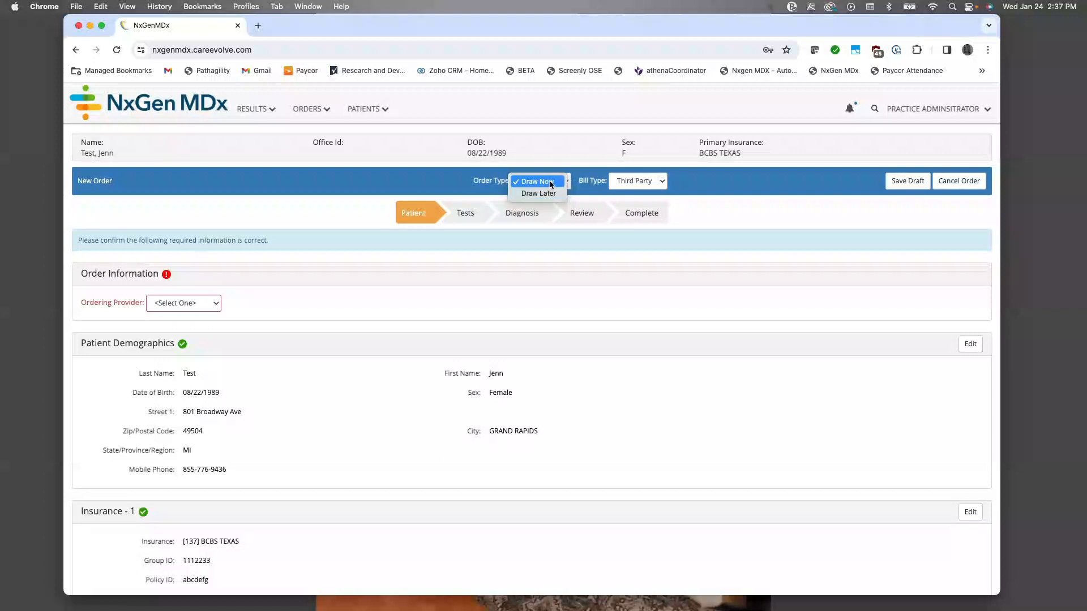
left_click(551, 185)
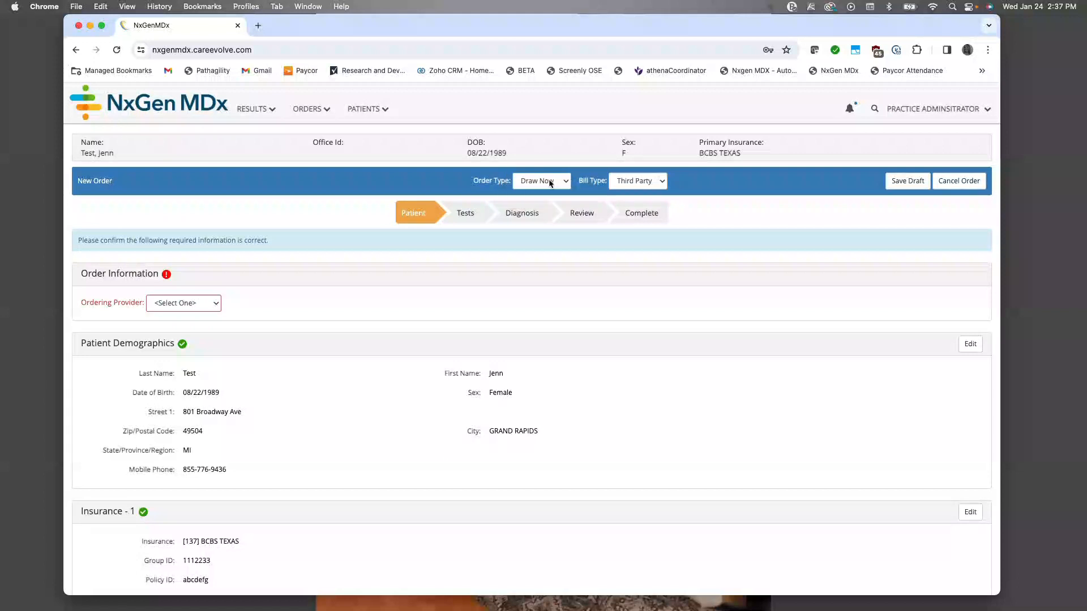
left_click(659, 183)
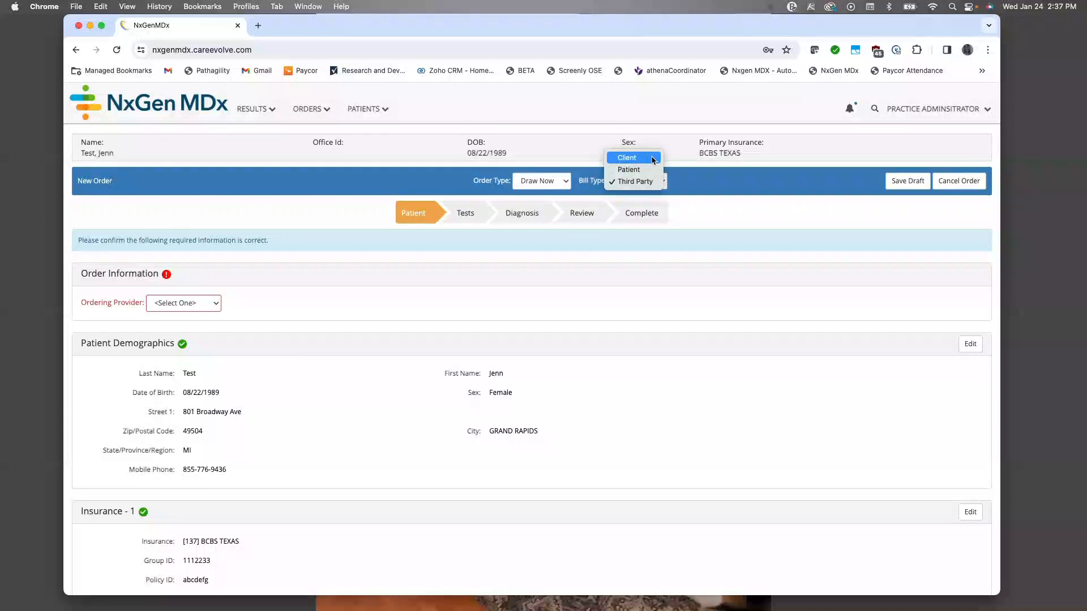
left_click(636, 170)
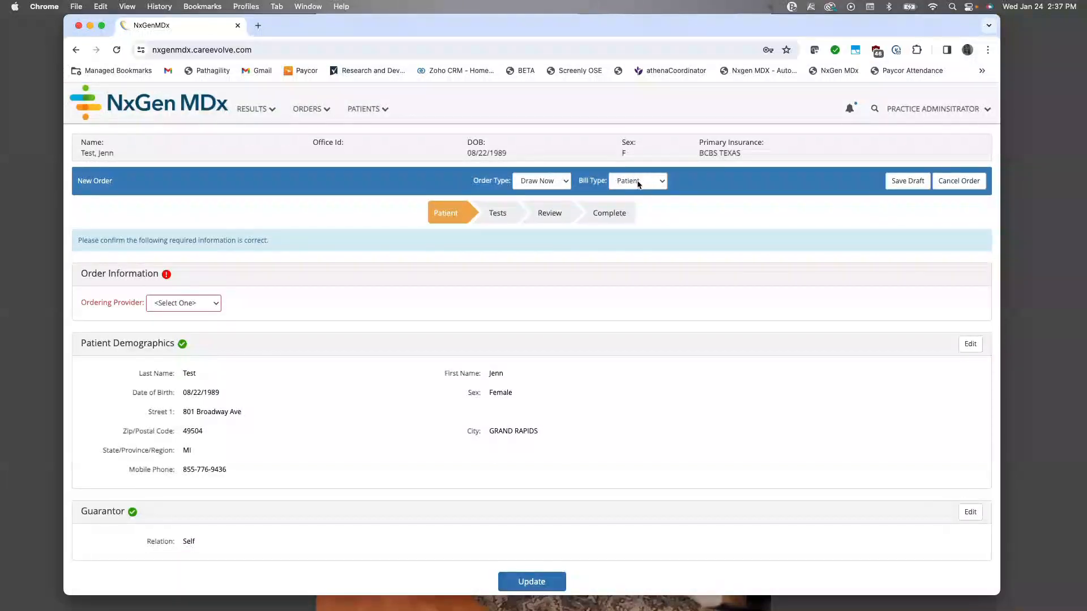
scroll(488, 278, "down", 2)
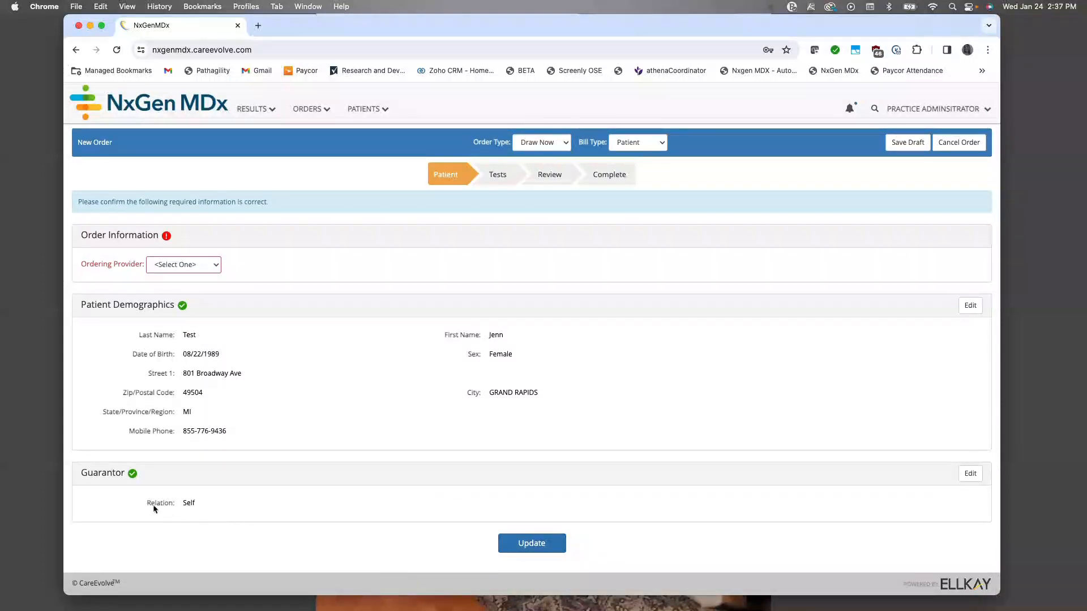
scroll(250, 493, "up", 2)
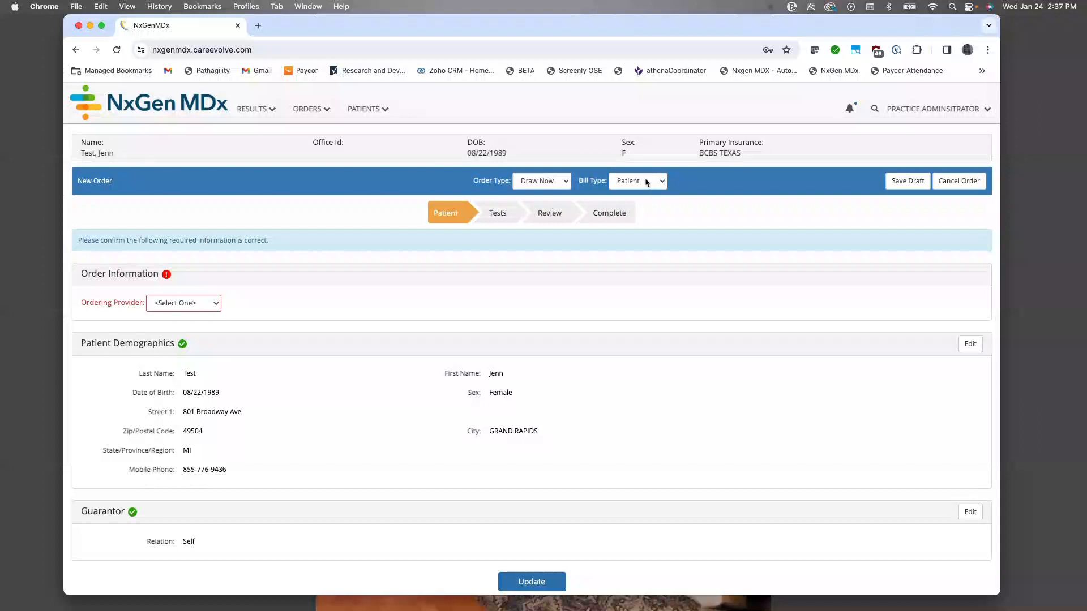
Step: Change the new order's bill type to Third Party
left_click(646, 182)
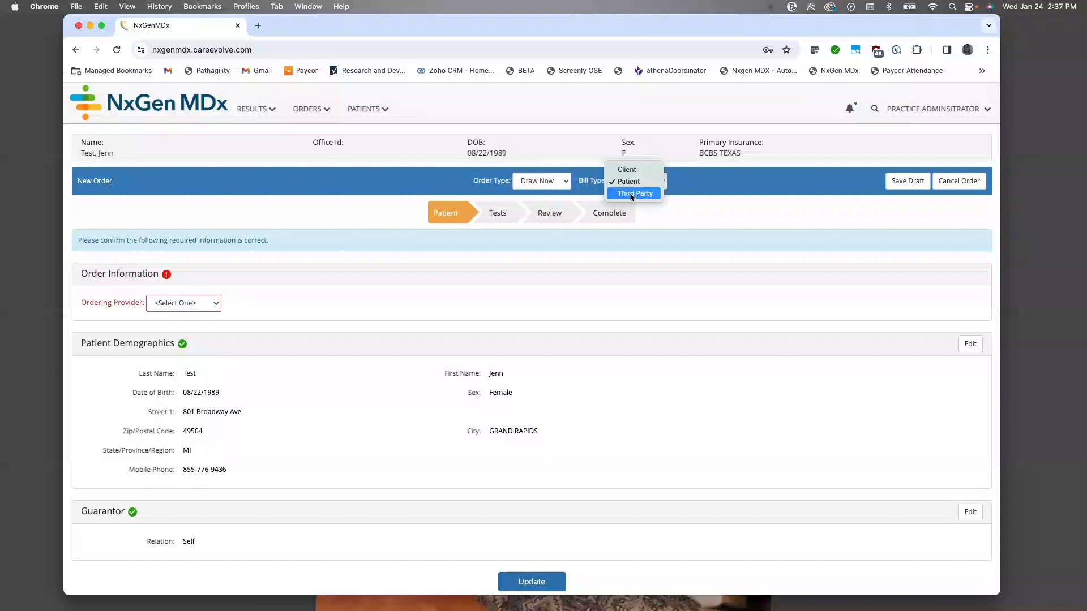
left_click(631, 195)
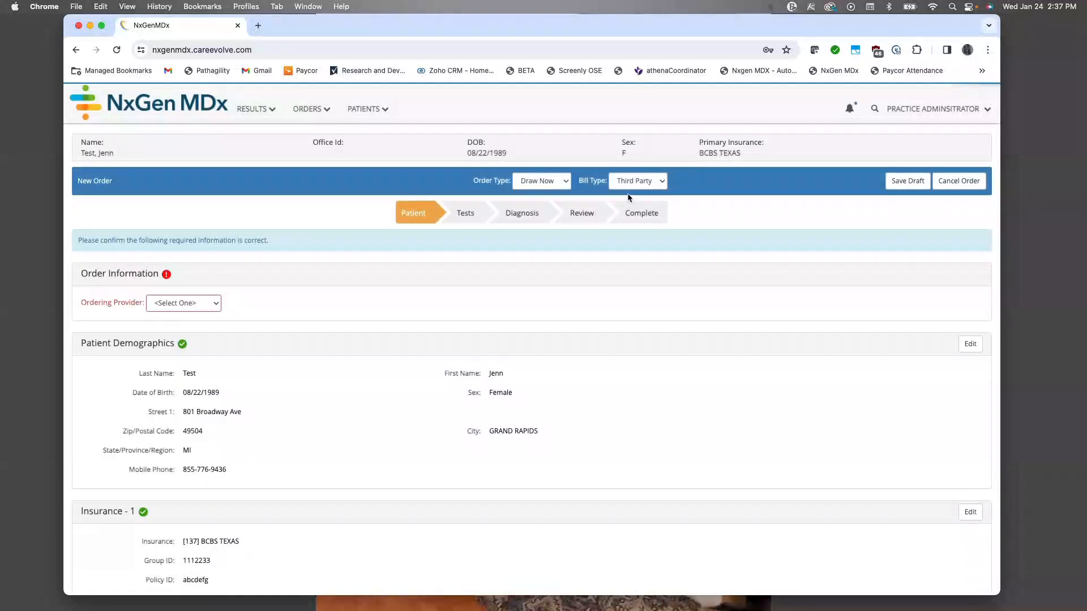
scroll(463, 295, "down", 2)
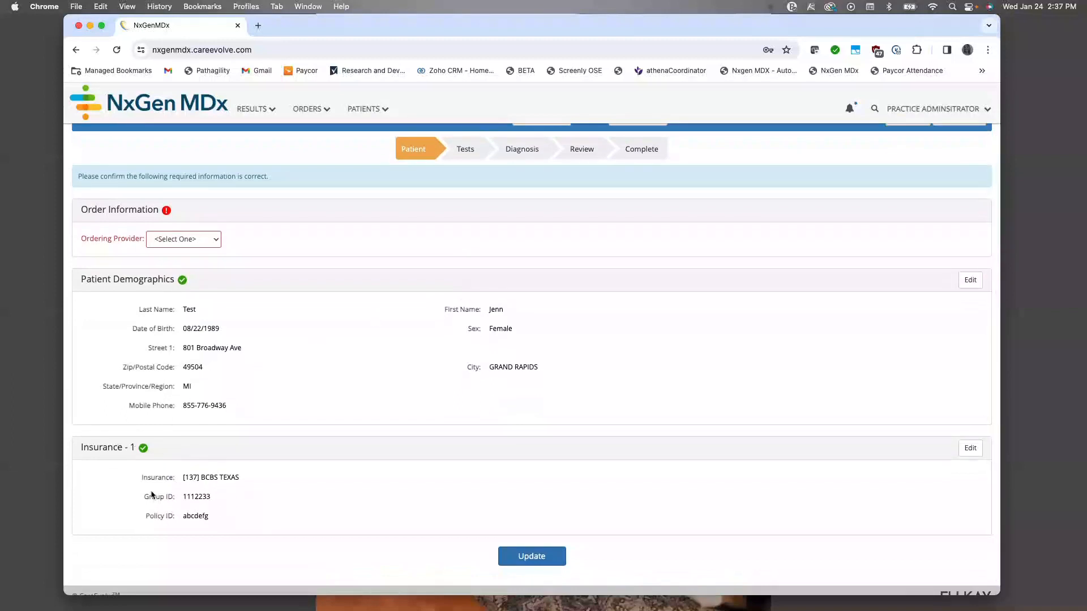
scroll(190, 235, "up", 1)
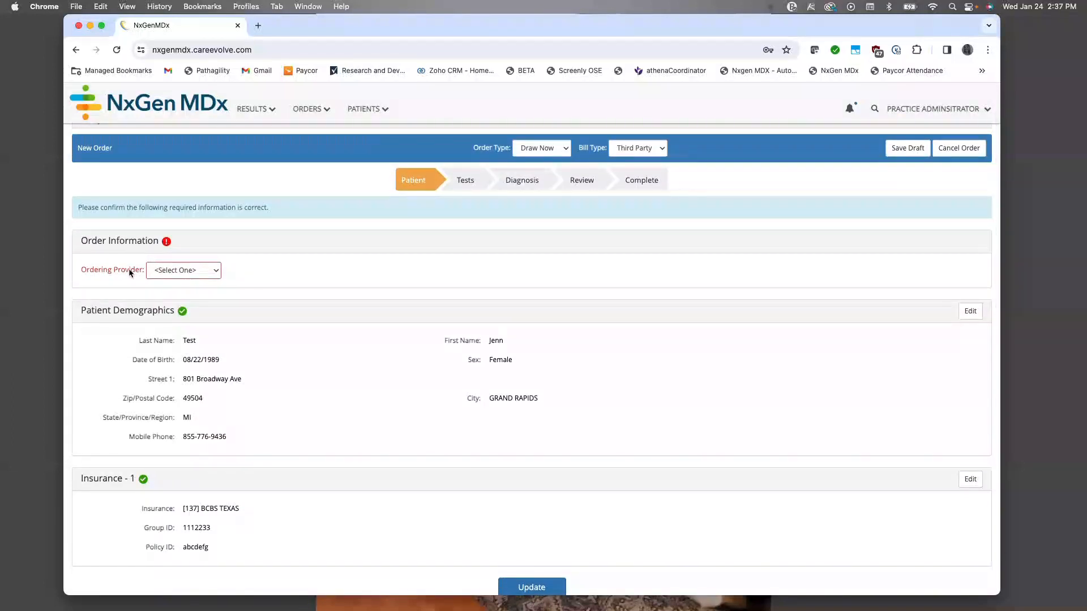
Step: Assign the second listed provider as the ordering provider and continue to test selection
left_click(210, 271)
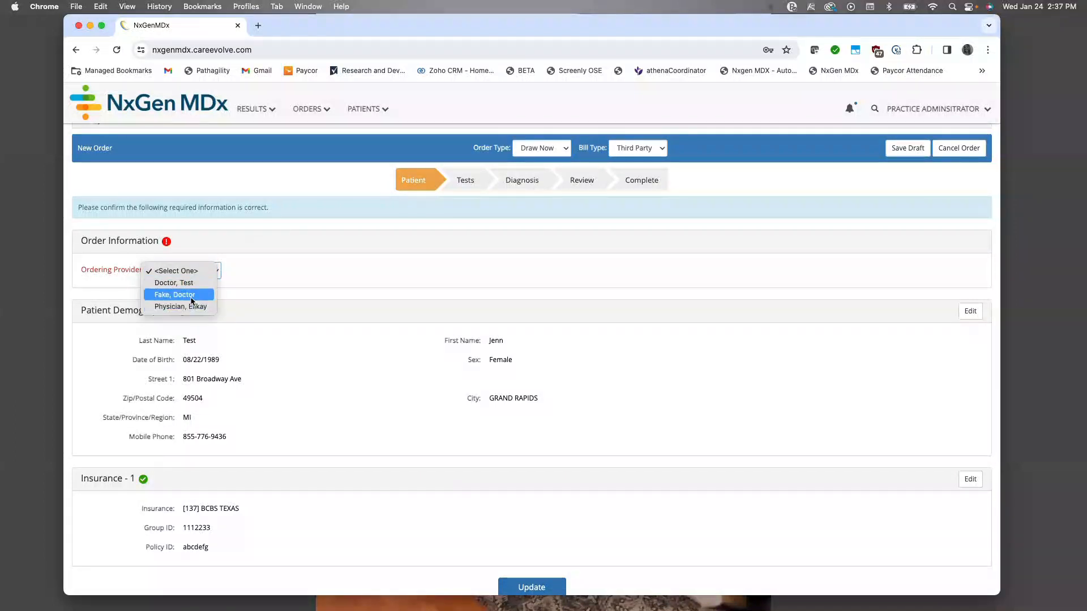
left_click(195, 295)
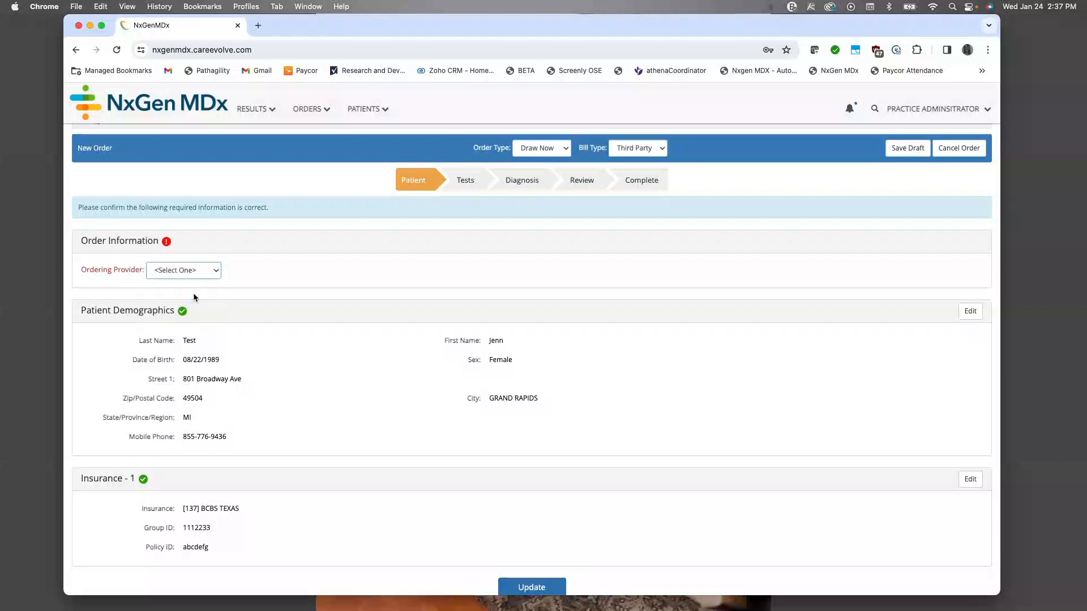
scroll(192, 274, "up", 1)
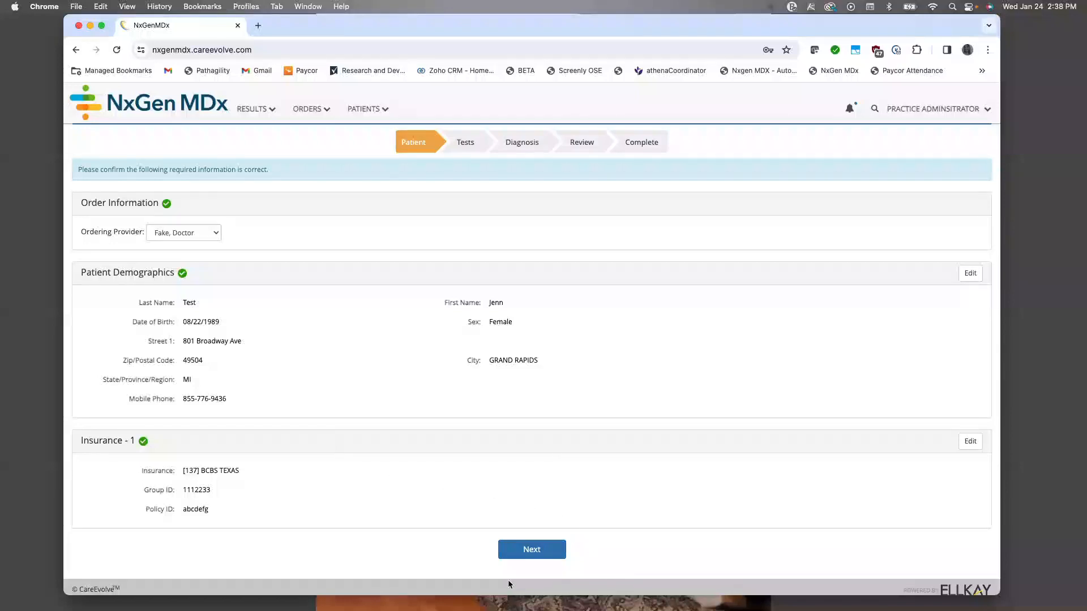
left_click(538, 549)
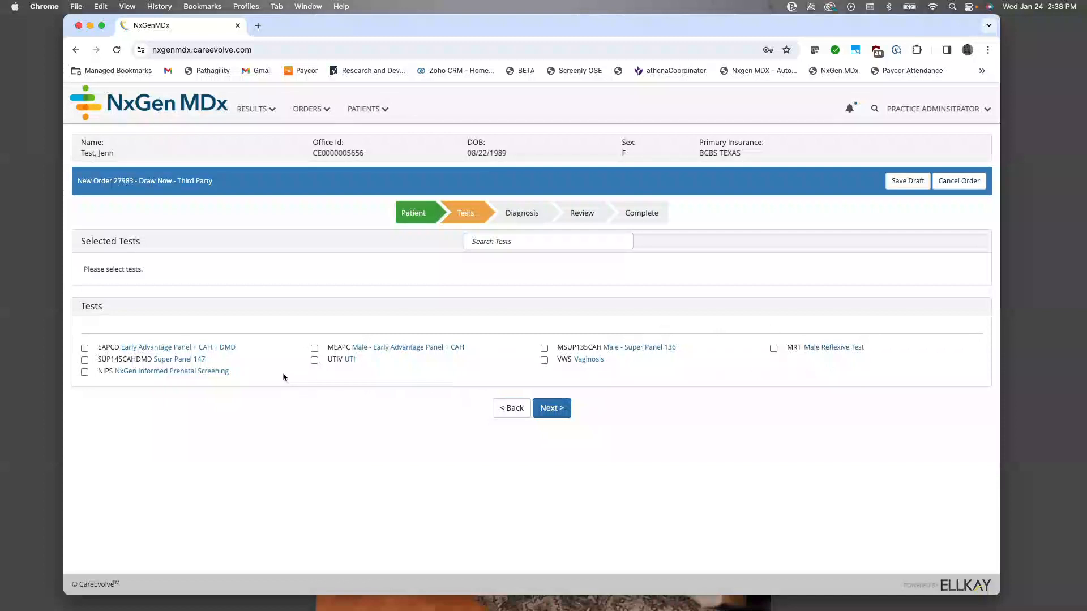
Step: Search the available tests for "fra" and clear the search
left_click(507, 243)
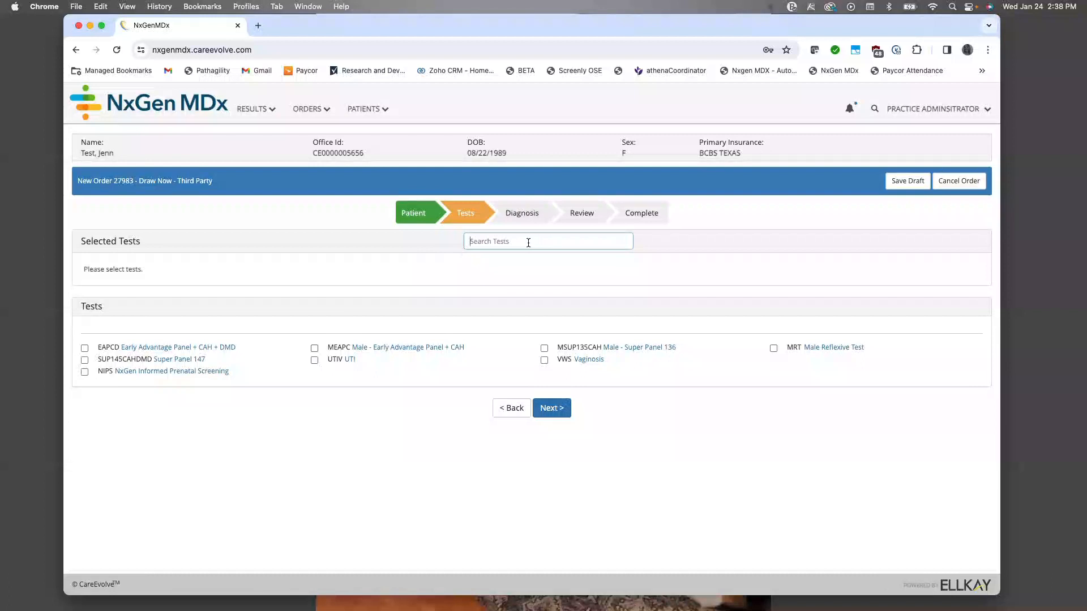
type("frag")
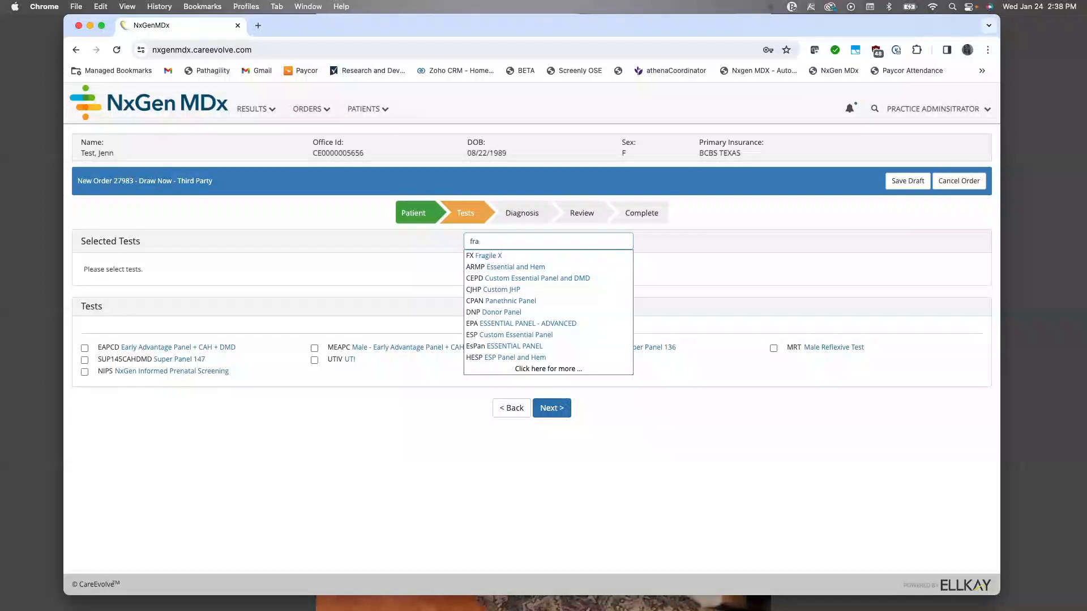
key("BackSpace")
key("BackSpace")
key("BackSpace")
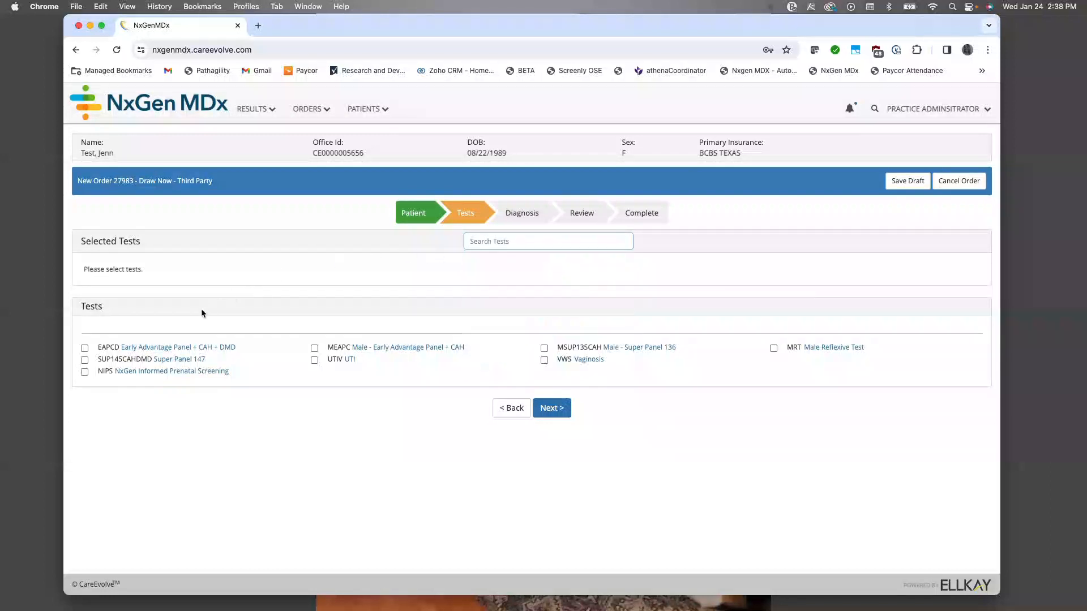
Step: Add the EAPCD Early Advantage Panel + CAH + DMD test to the order and continue to its clinical questions
left_click(85, 348)
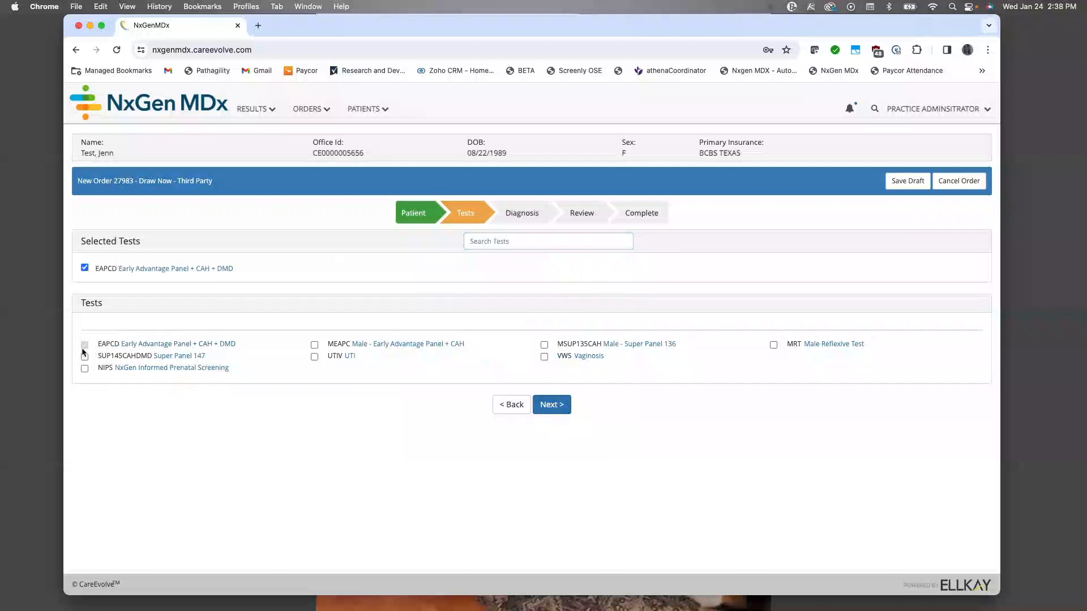
left_click(555, 408)
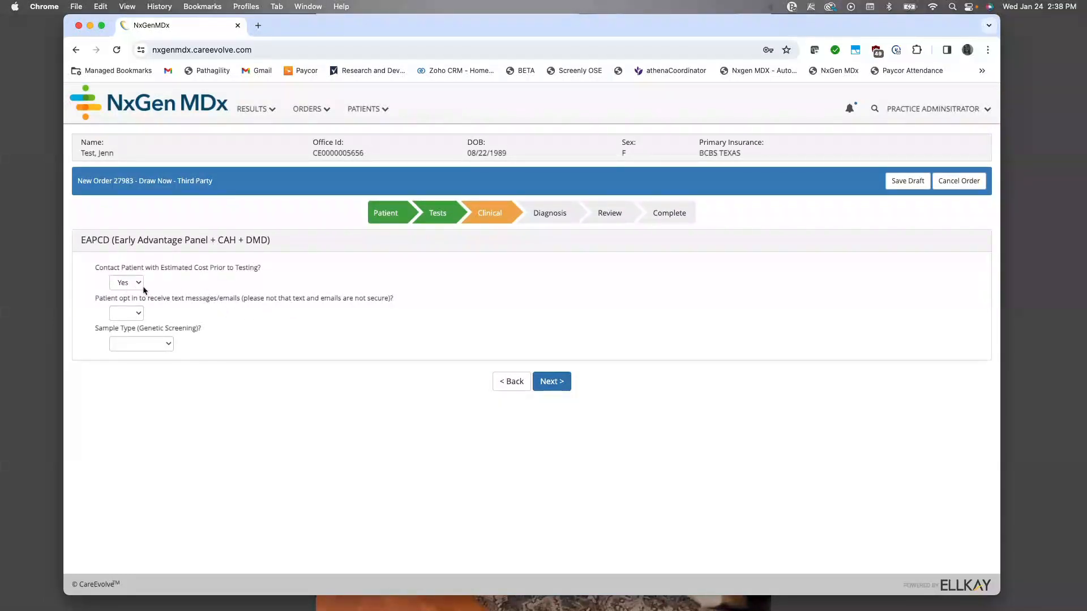
Step: Answer Yes to the text message and email opt-in, set the sample type to Whole Blood, and continue to diagnosis
left_click(137, 314)
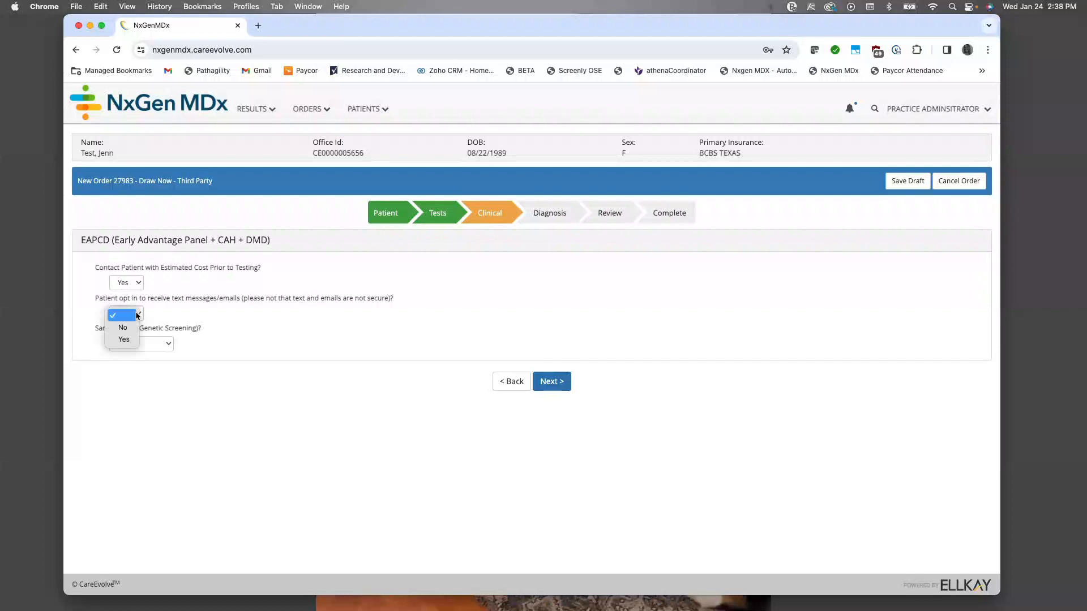
left_click(125, 341)
left_click(151, 348)
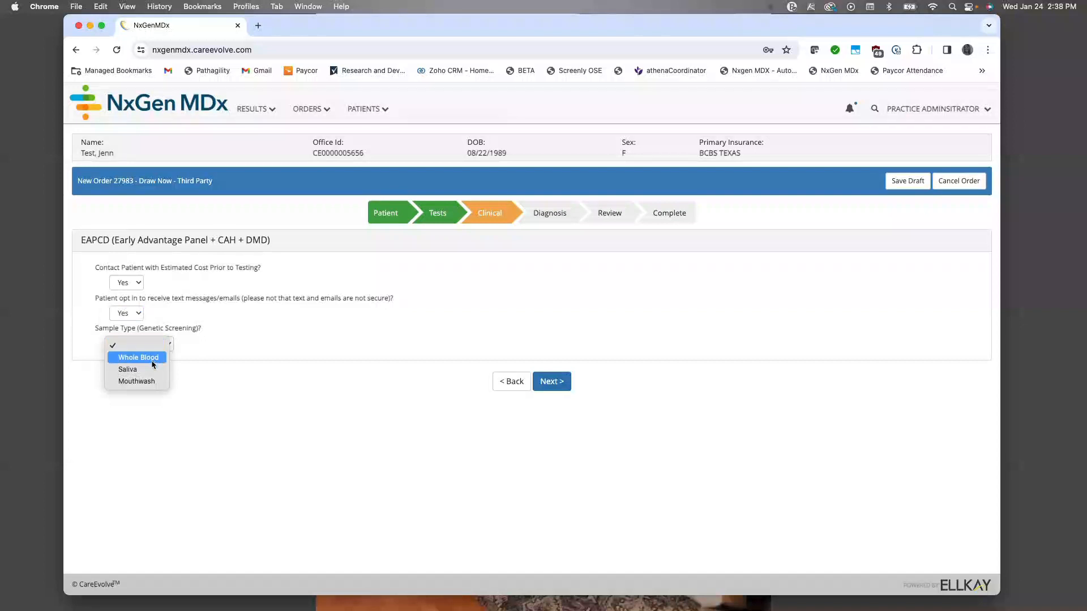
left_click(152, 361)
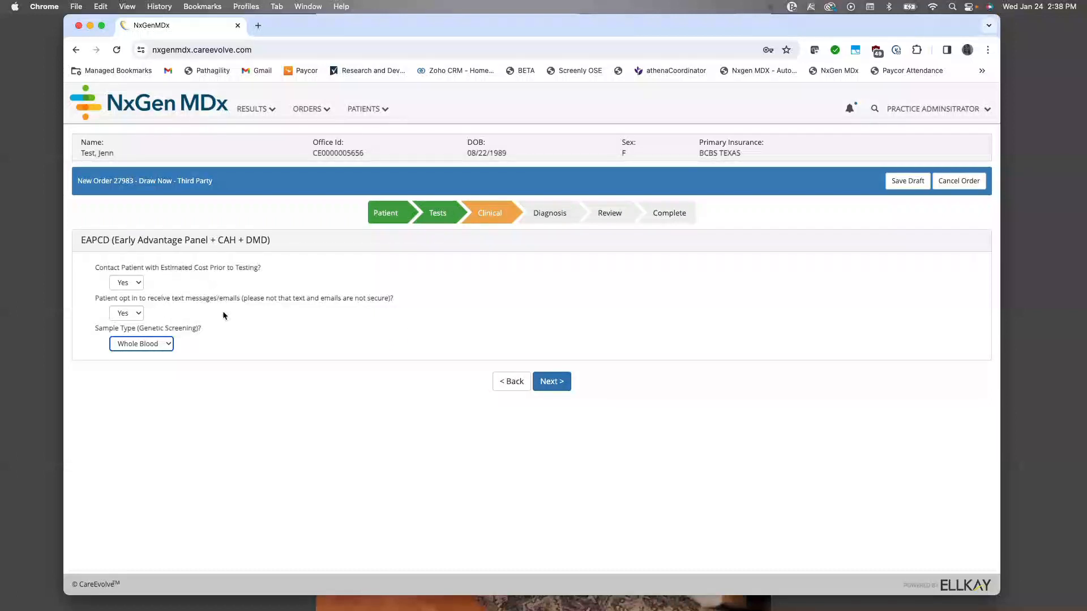
left_click(561, 387)
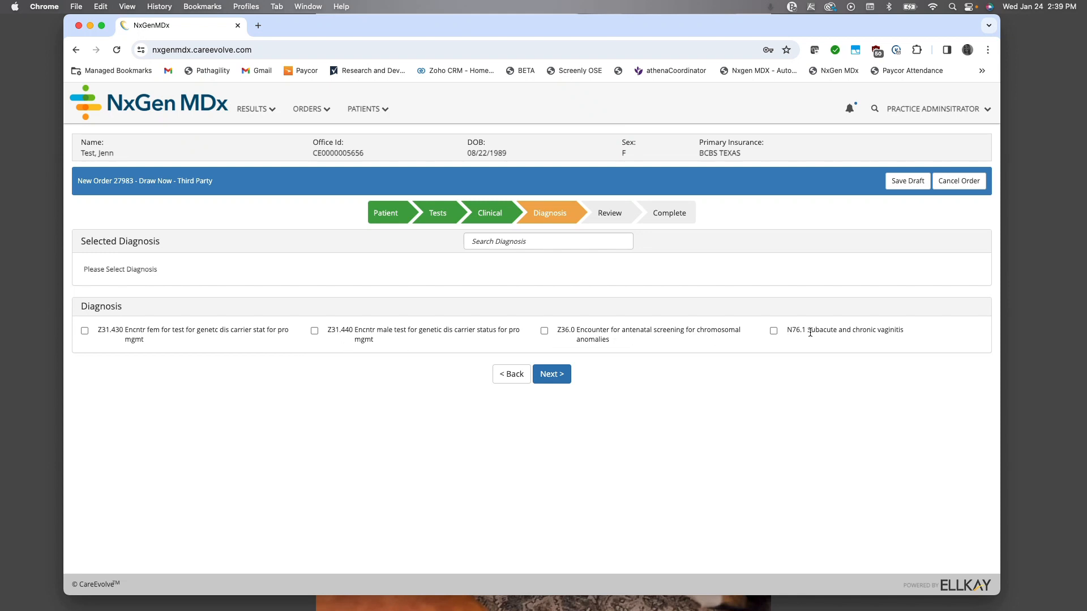
Step: Add diagnosis codes Z13.71, Z31.430 and Z31.440 to the order and continue to the review
left_click(532, 241)
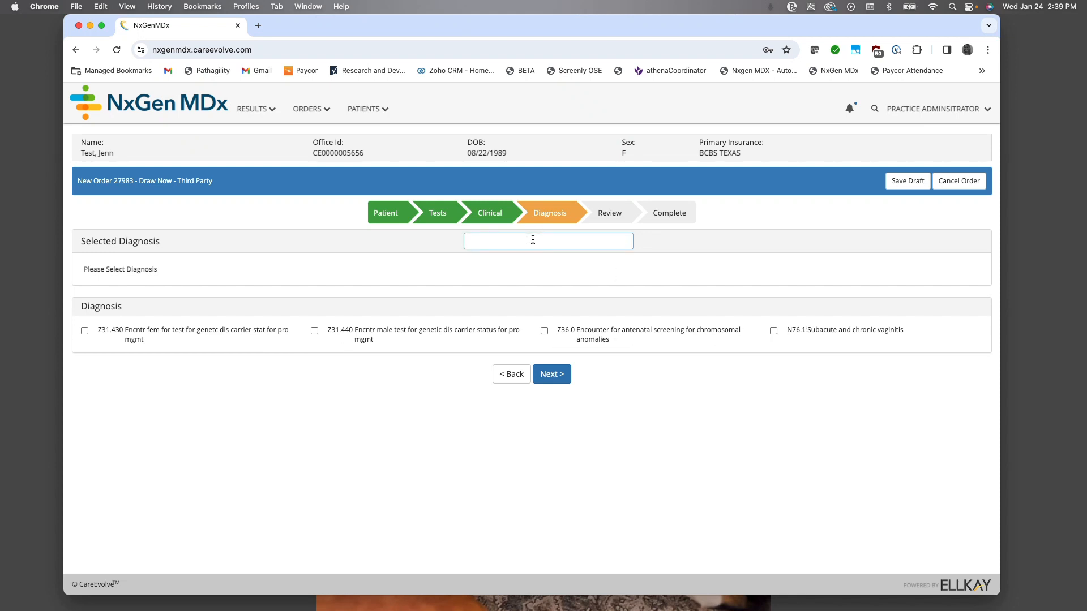
type("z13")
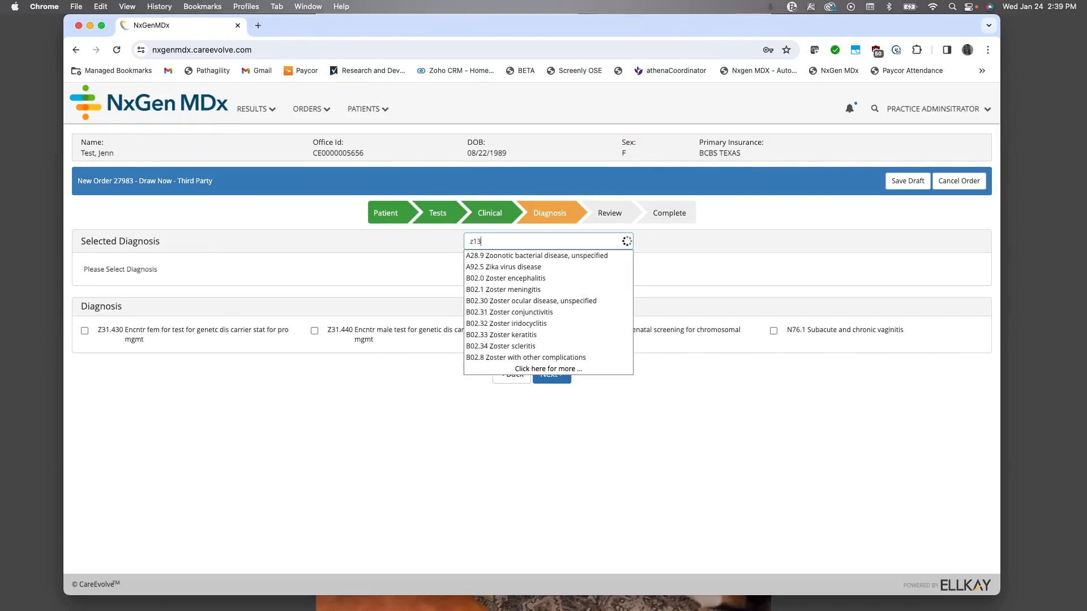
type(".71")
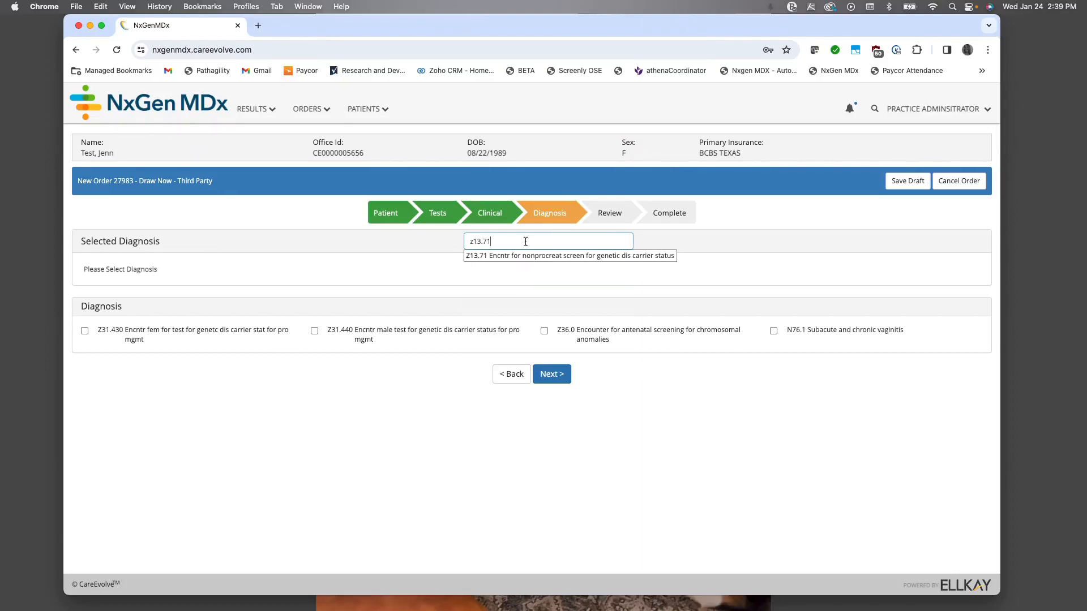
left_click(468, 258)
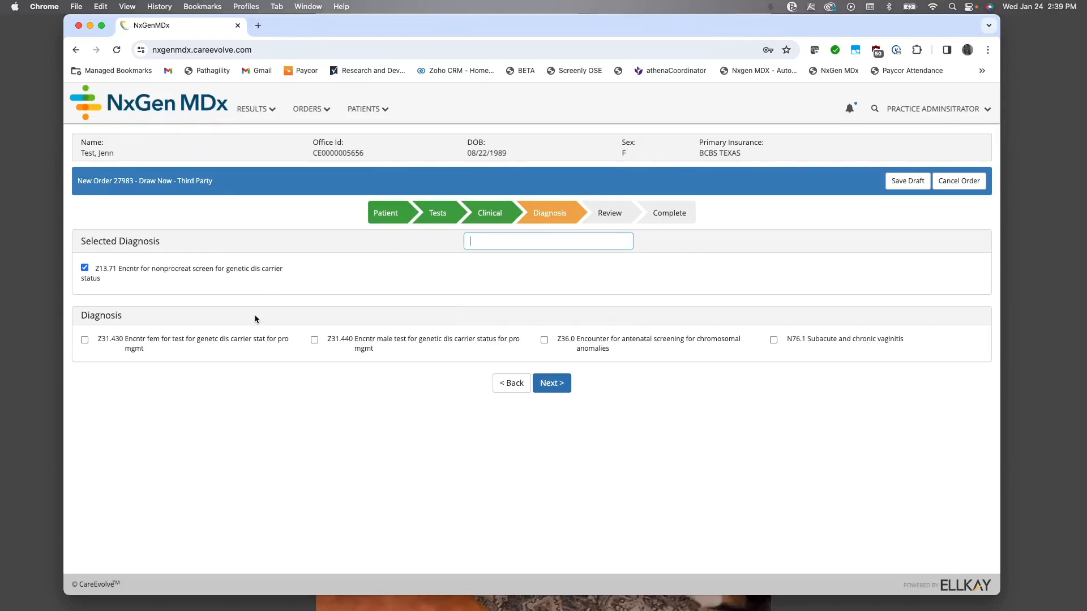
left_click(84, 339)
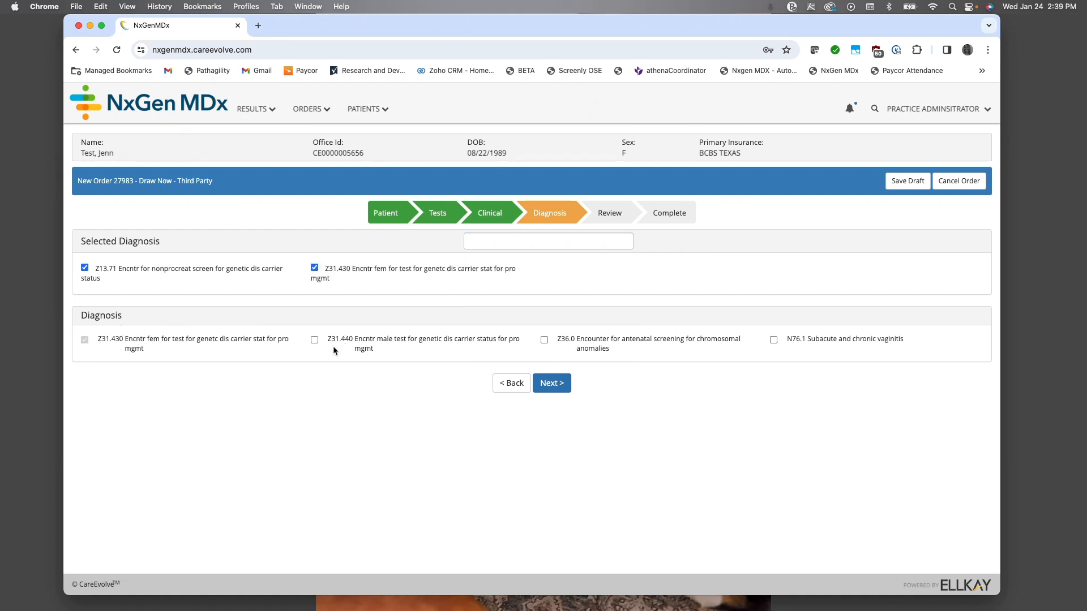
left_click(314, 340)
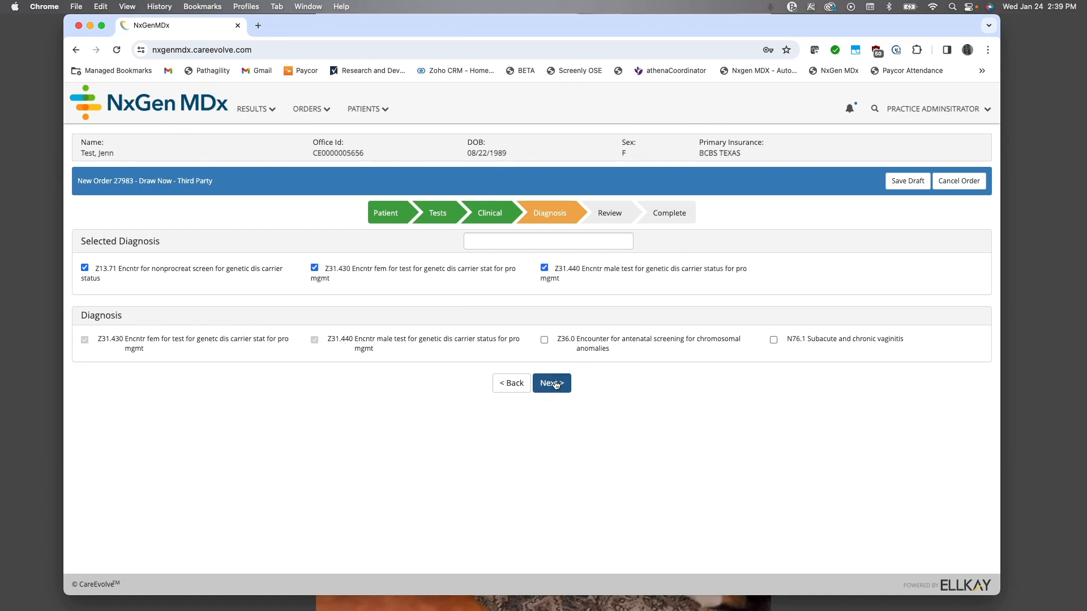
left_click(553, 384)
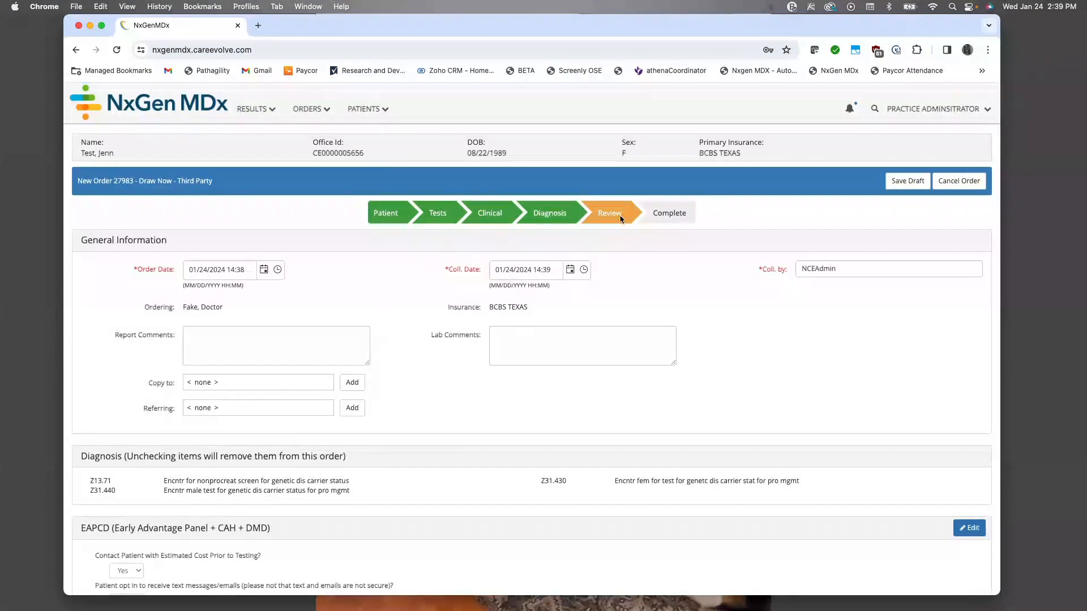
Step: Enter "family hx of sma" as the report comment and complete the order
scroll(620, 228, "down", 1)
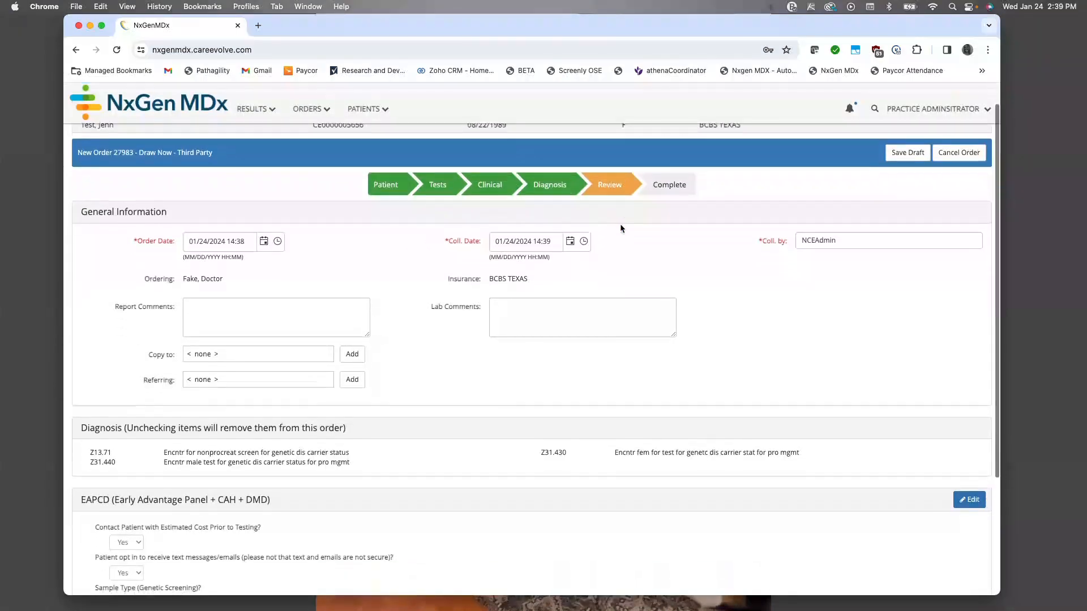
scroll(621, 228, "up", 1)
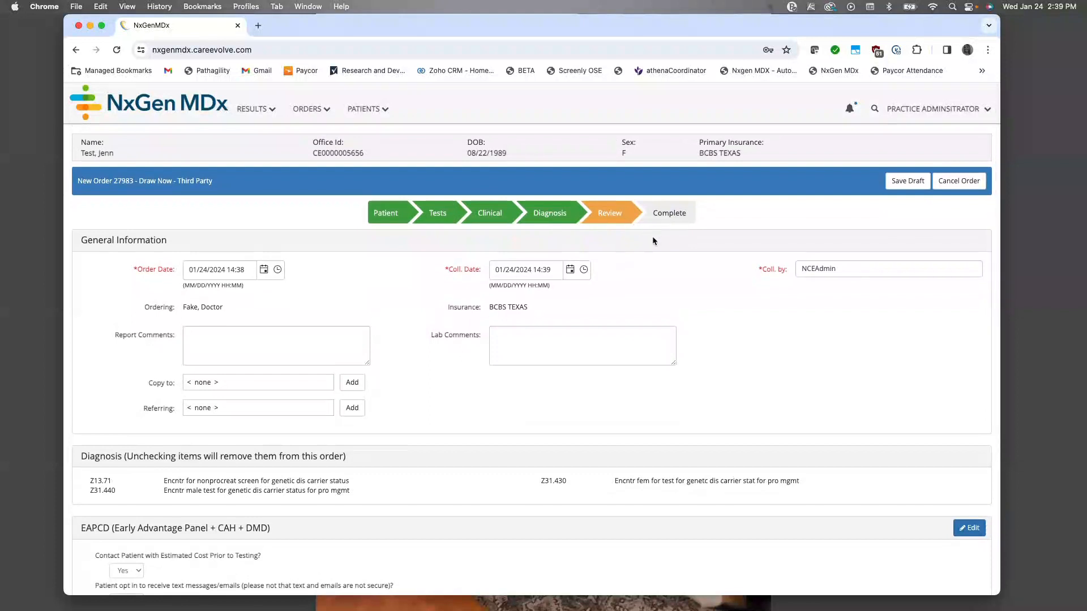
scroll(392, 270, "down", 1)
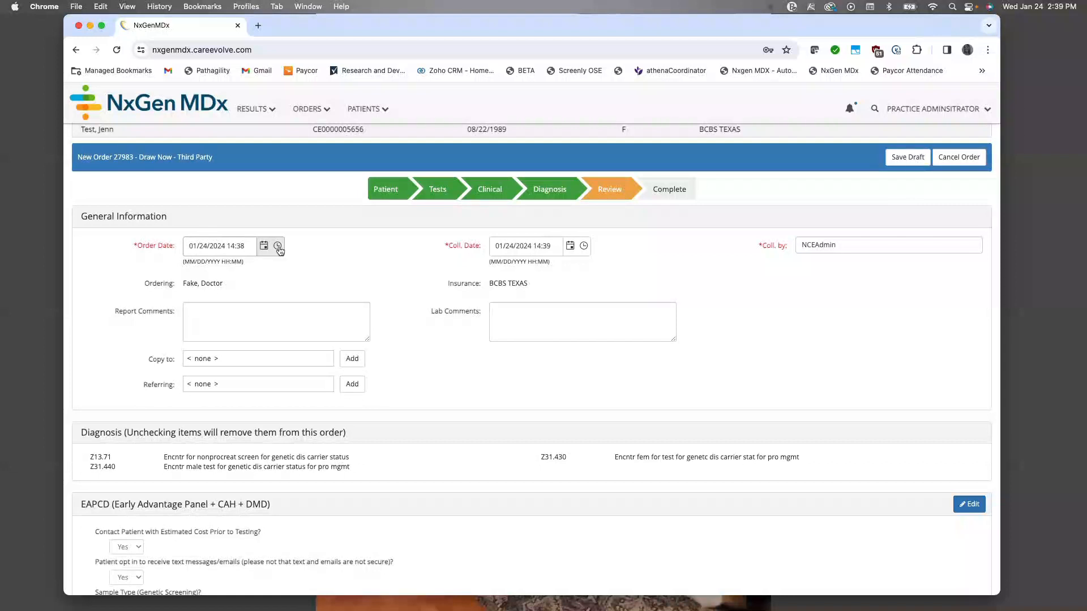
scroll(311, 247, "down", 1)
scroll(310, 247, "down", 2)
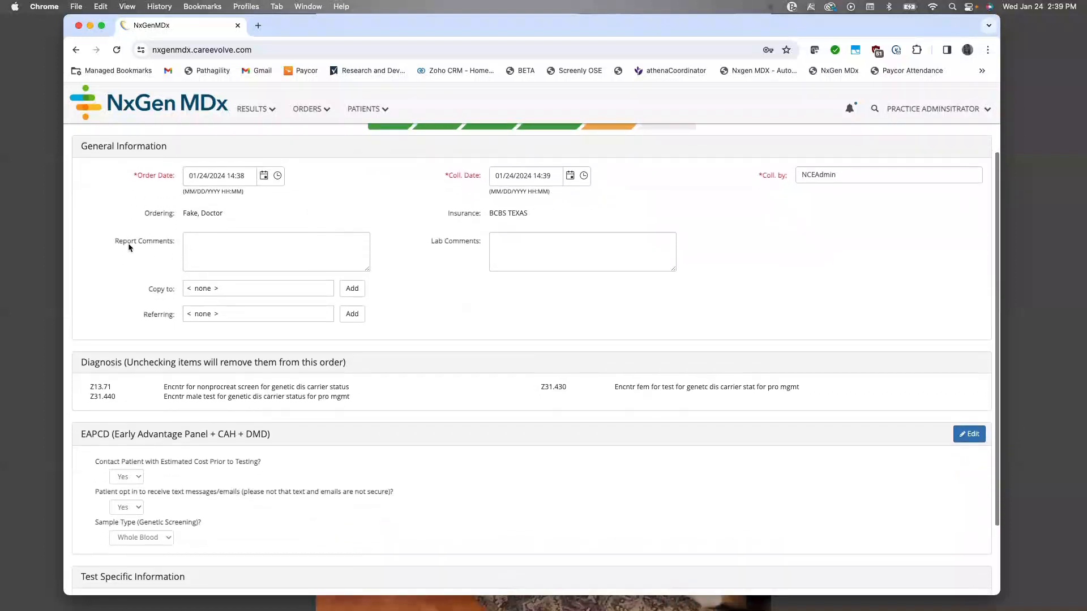
left_click(200, 244)
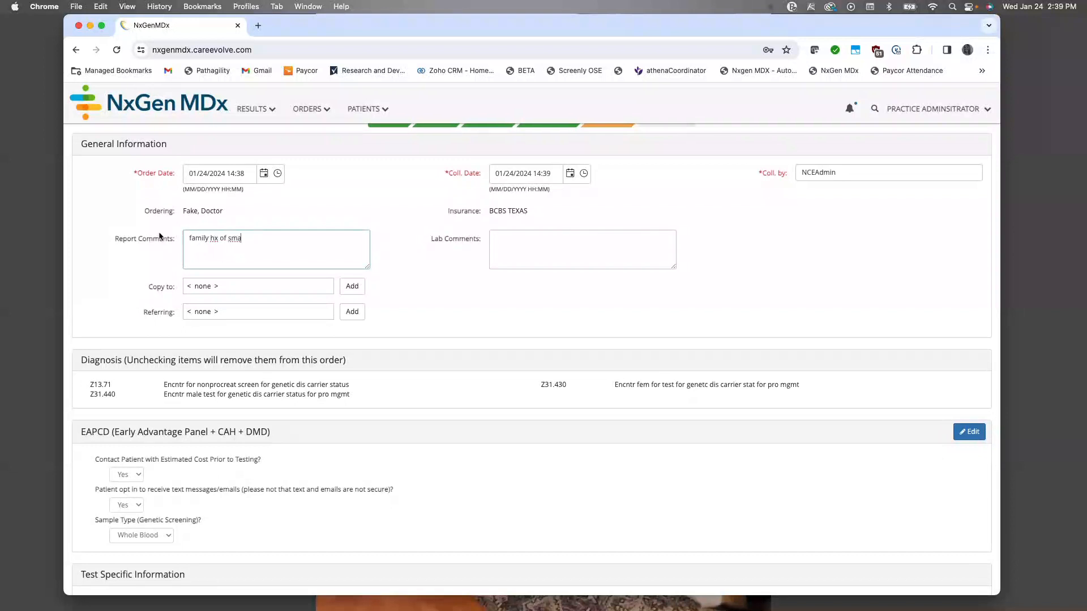
scroll(212, 253, "down", 4)
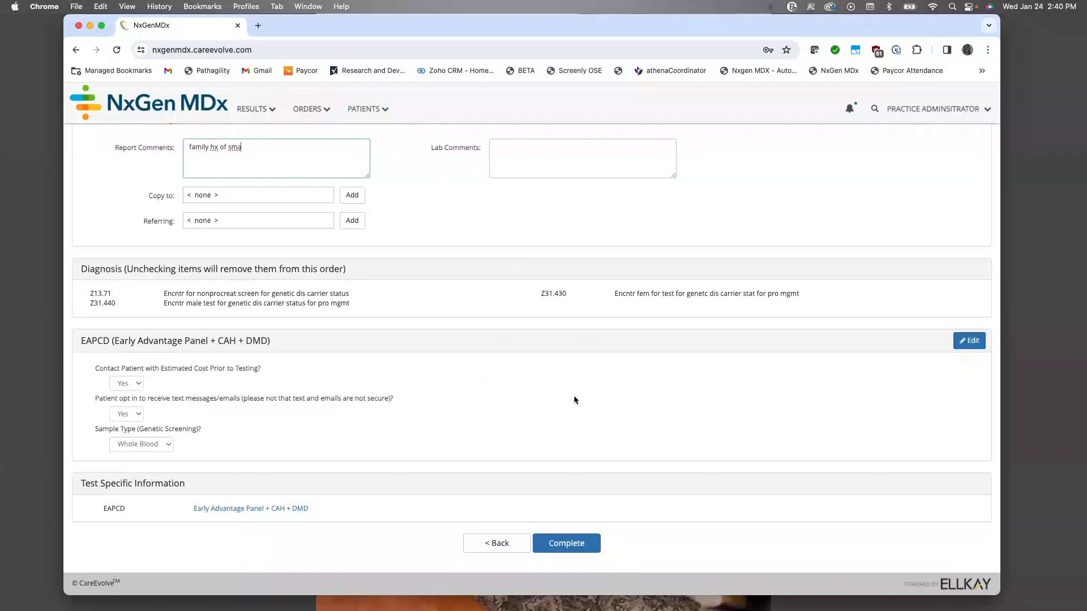
left_click(566, 543)
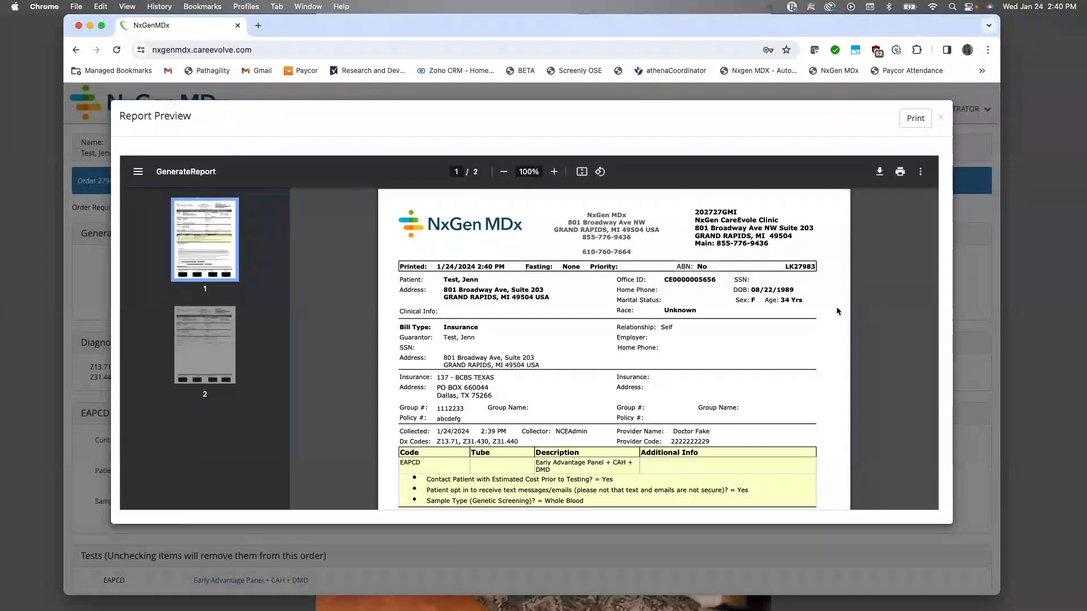
Step: Examine the patient, insurance, diagnosis, test and special instructions details in the order's report preview
scroll(548, 312, "down", 1)
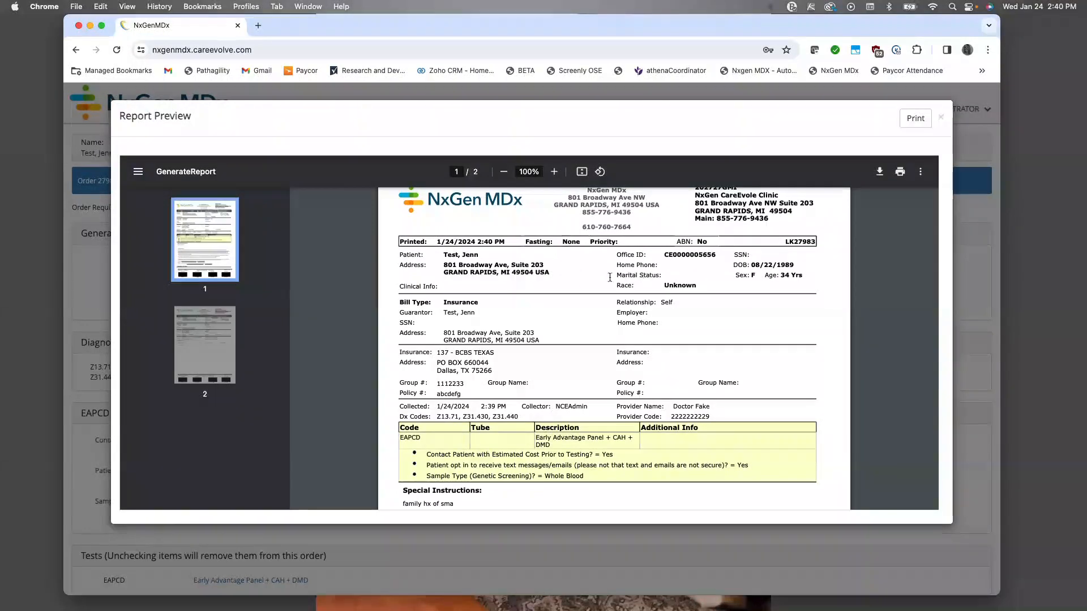
scroll(492, 274, "down", 2)
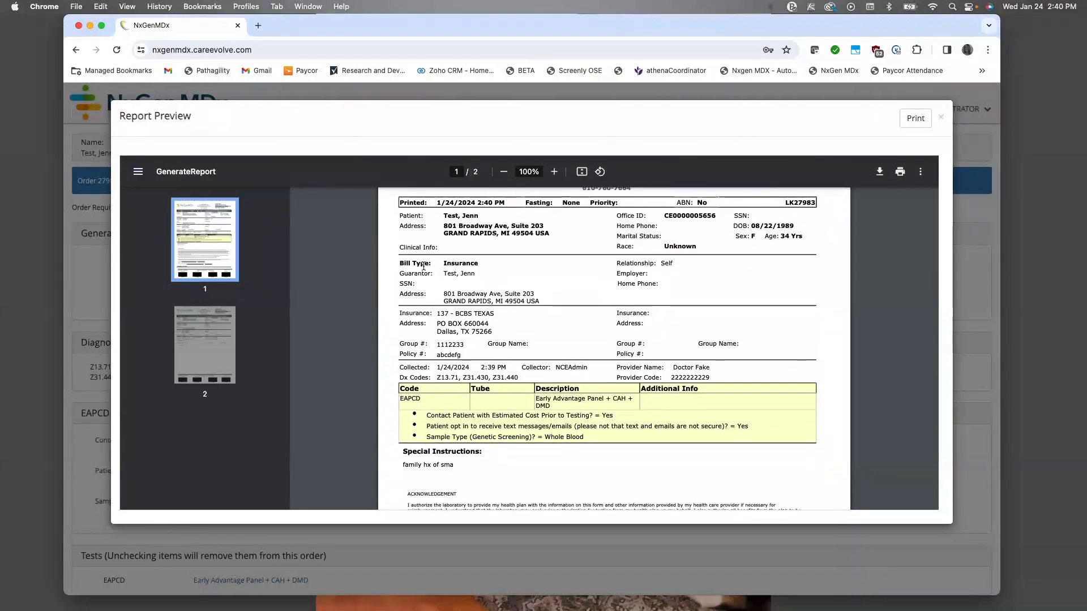
scroll(520, 269, "down", 3)
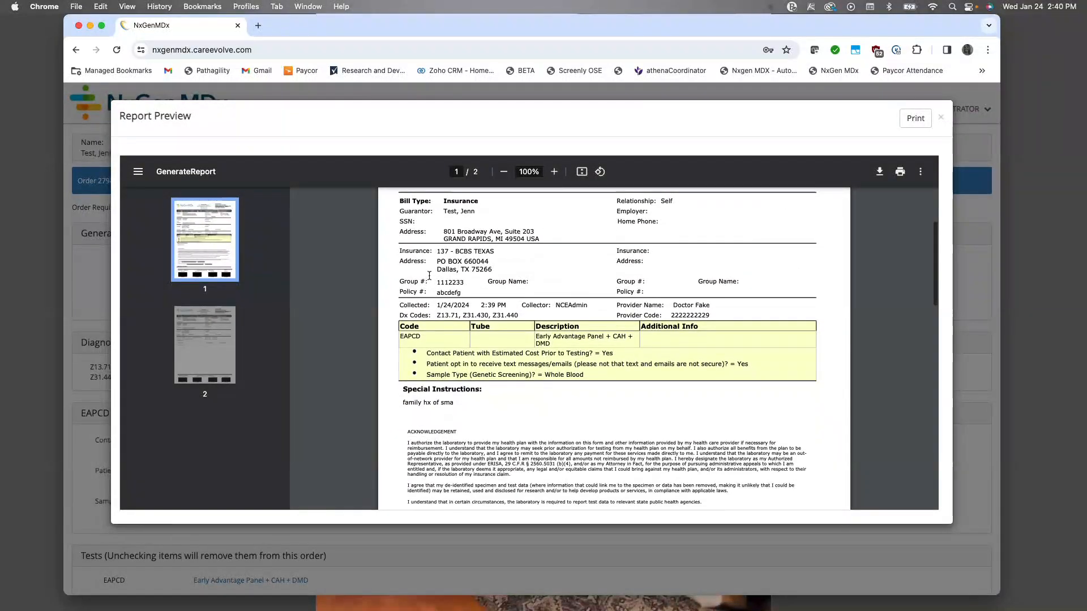
scroll(523, 279, "down", 3)
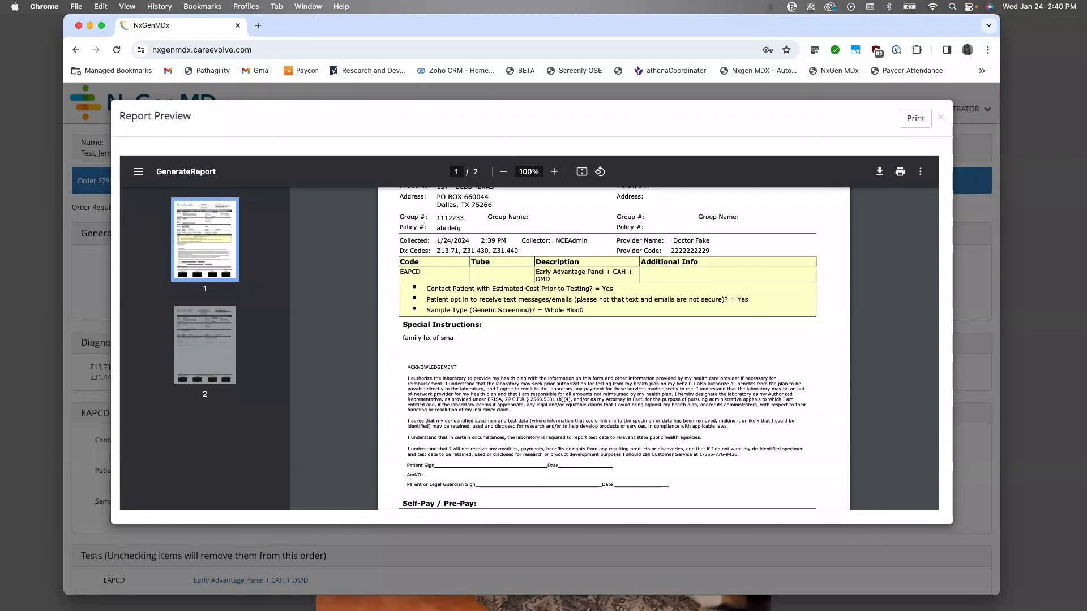
Step: Examine the requisition's acknowledgement, signature lines and barcode labels, plus the credit card payment section on its second page, and return to the beginning
scroll(581, 305, "down", 3)
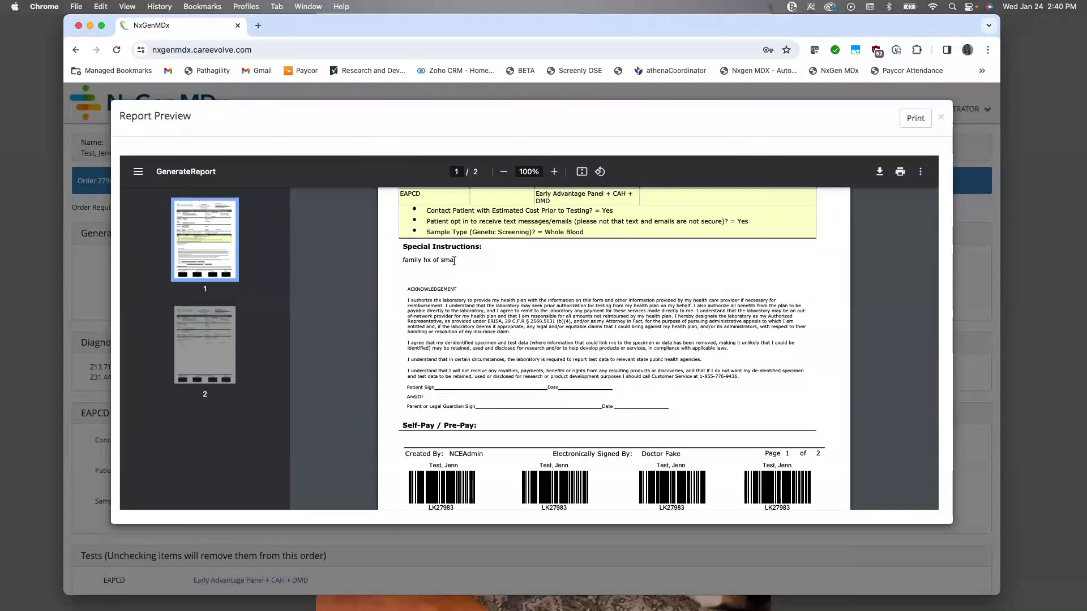
scroll(454, 261, "down", 2)
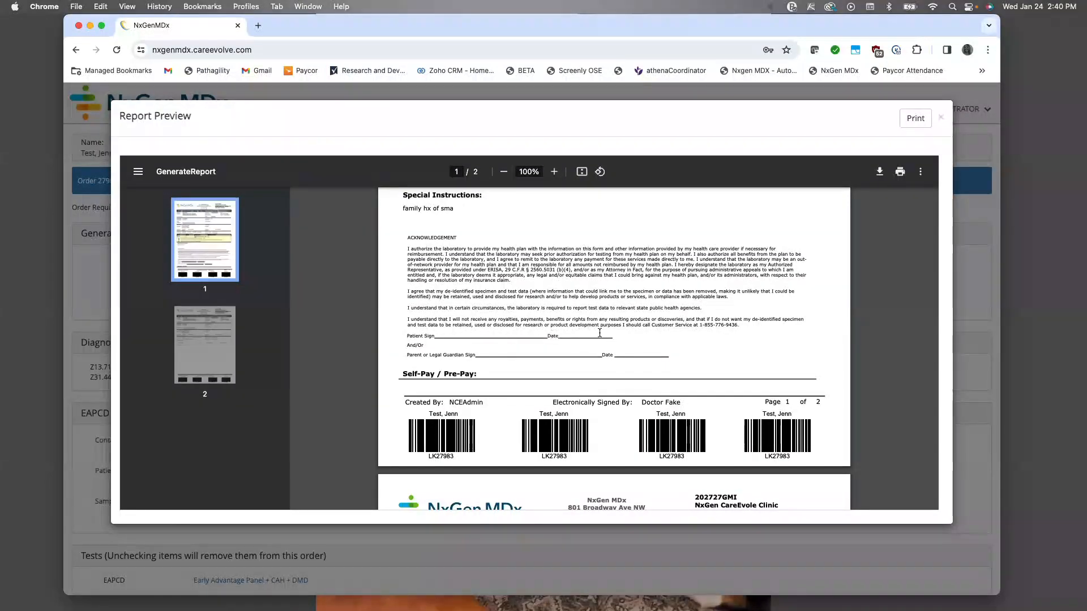
scroll(576, 335, "down", 7)
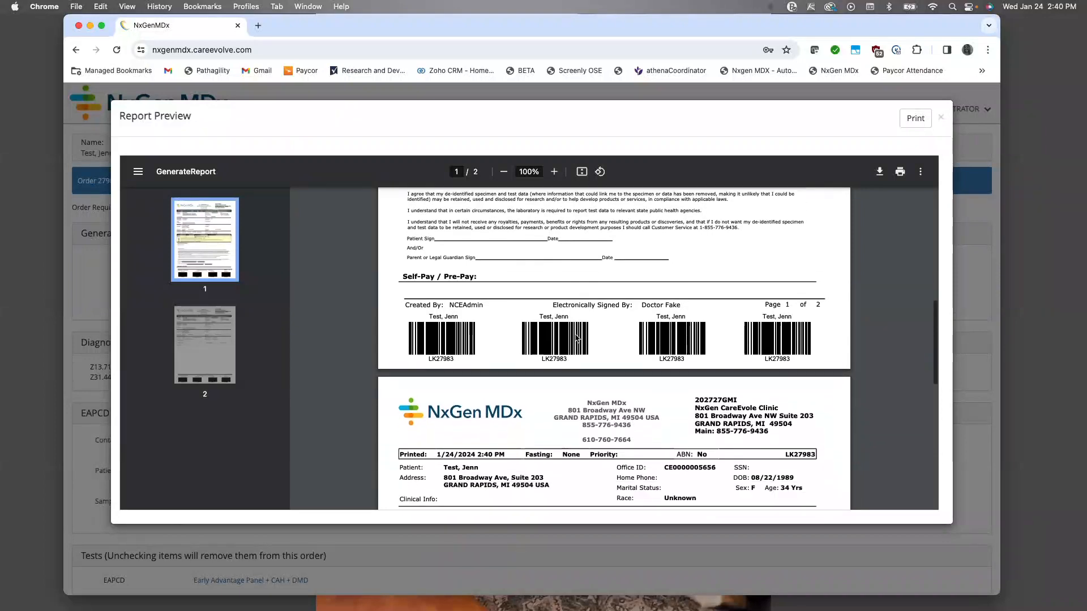
scroll(575, 338, "down", 5)
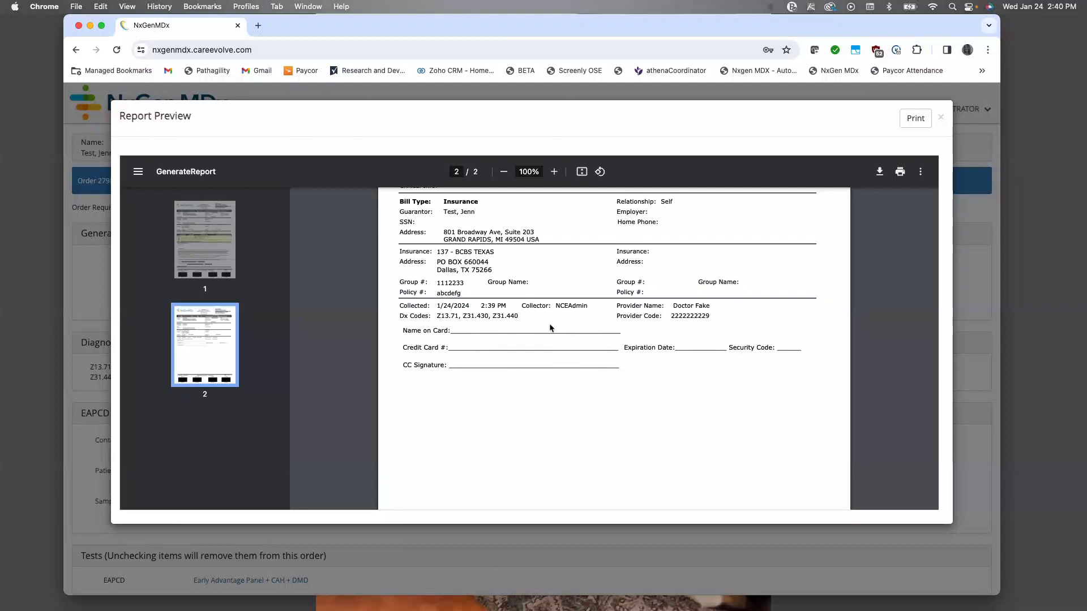
scroll(548, 328, "down", 1)
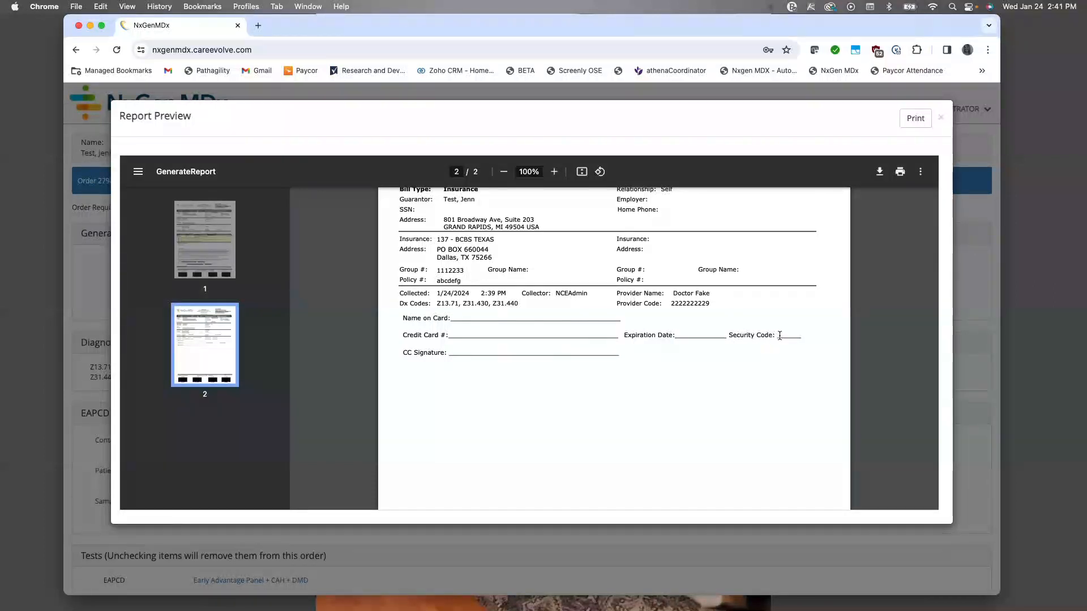
scroll(780, 335, "down", 5)
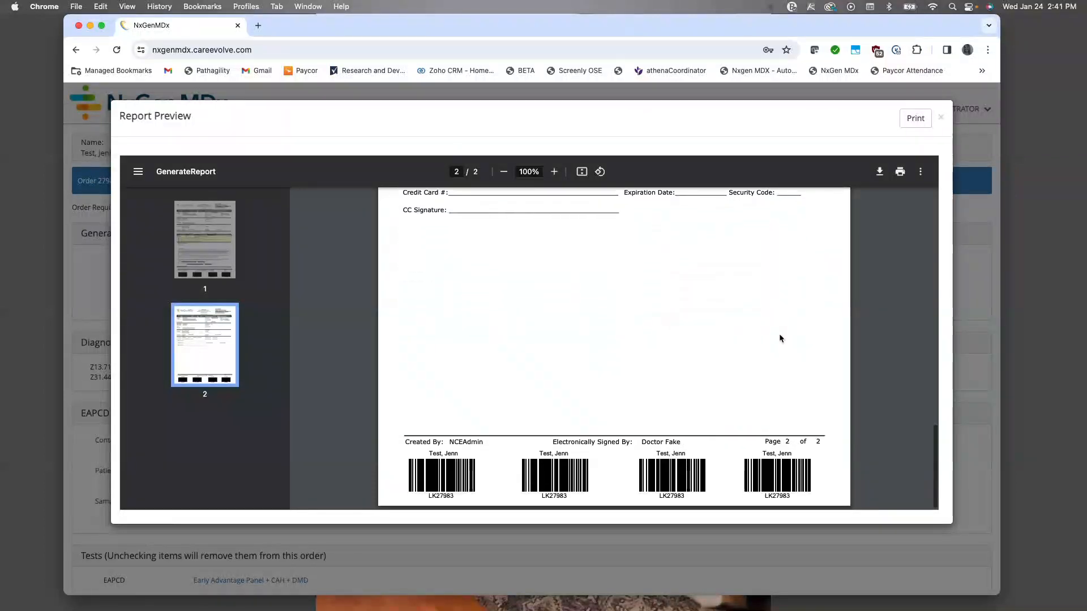
scroll(780, 337, "up", 4)
scroll(780, 338, "up", 3)
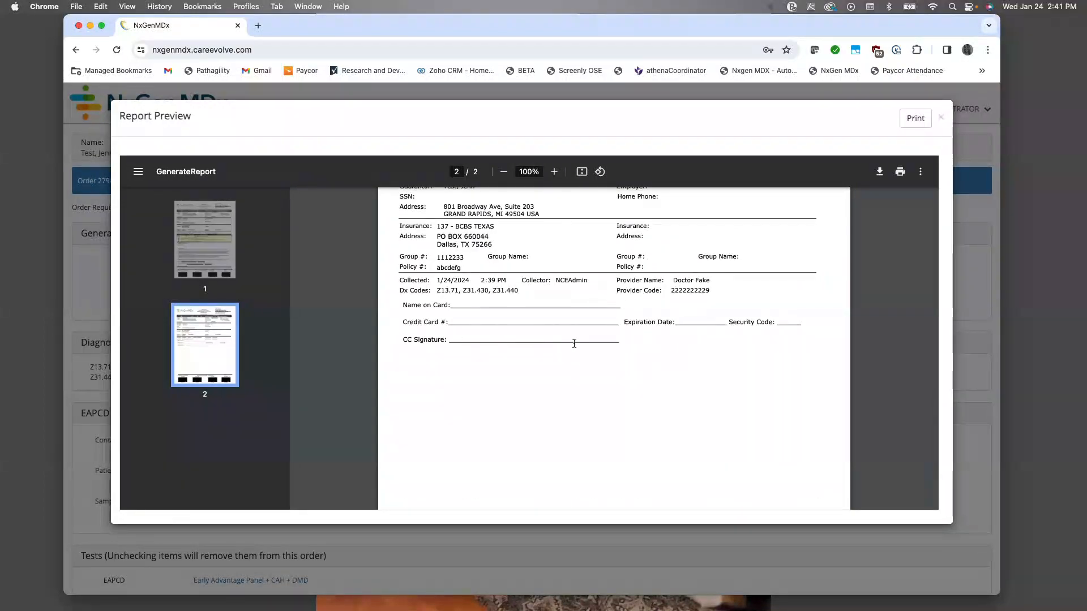
scroll(574, 343, "up", 15)
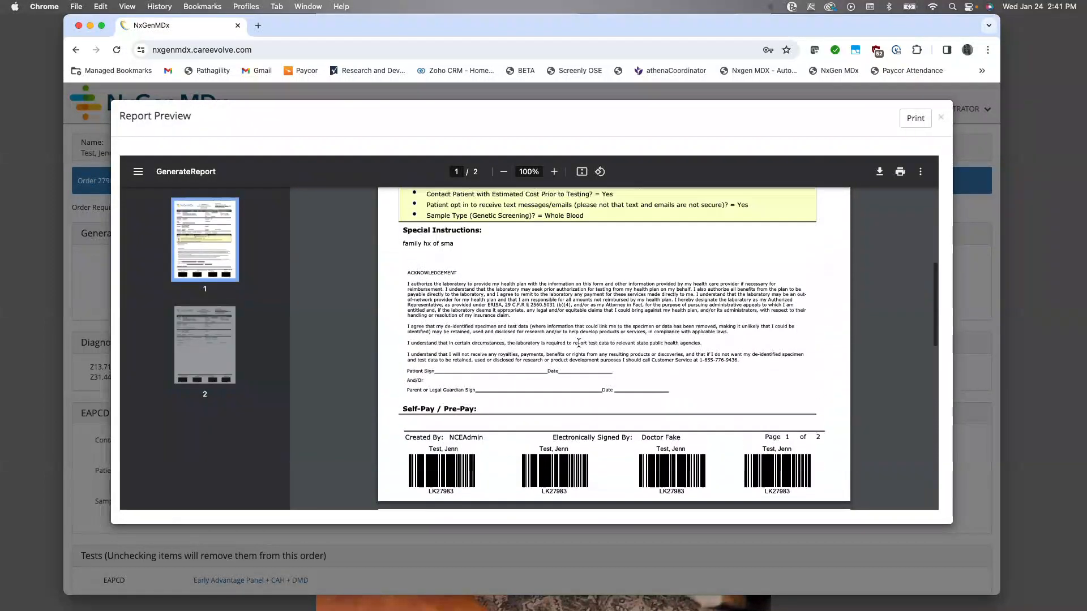
scroll(579, 343, "up", 3)
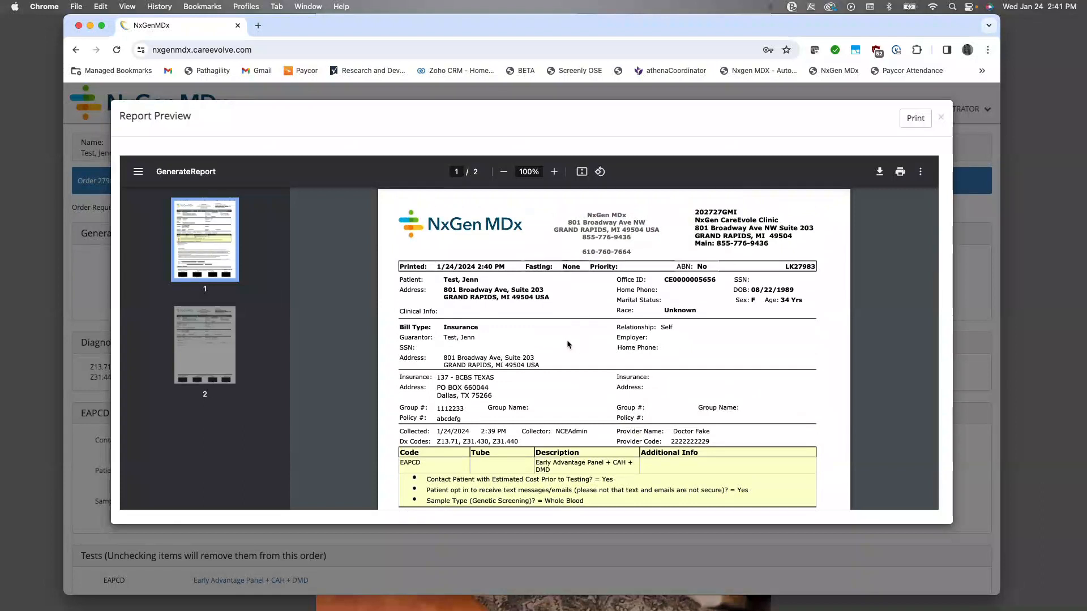